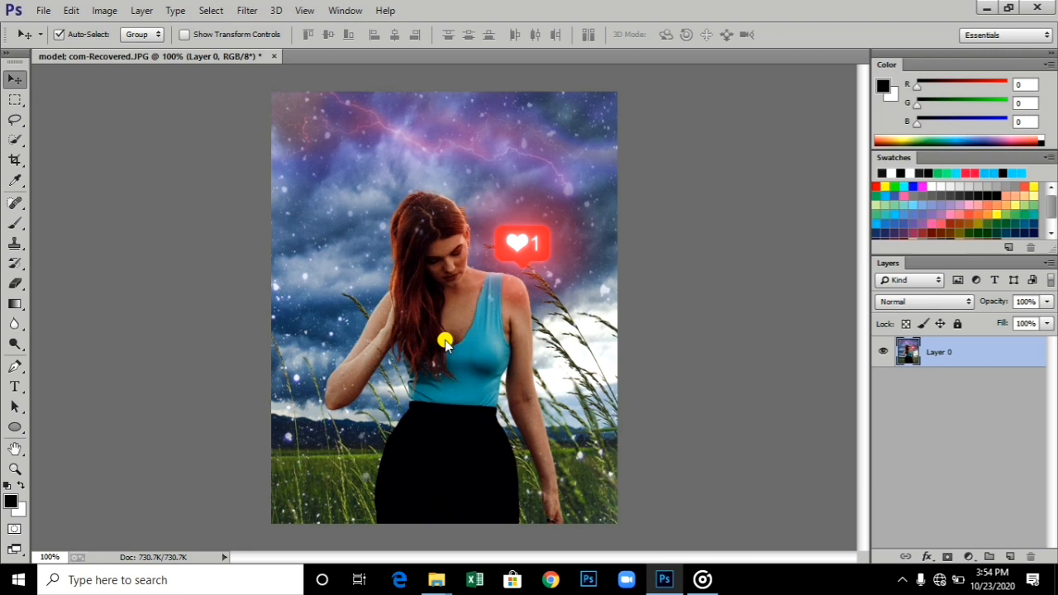
Open the new_model-removebg-preview (4) image from the manipulation video folder and convert its background into an editable layer
key("ctrl+o")
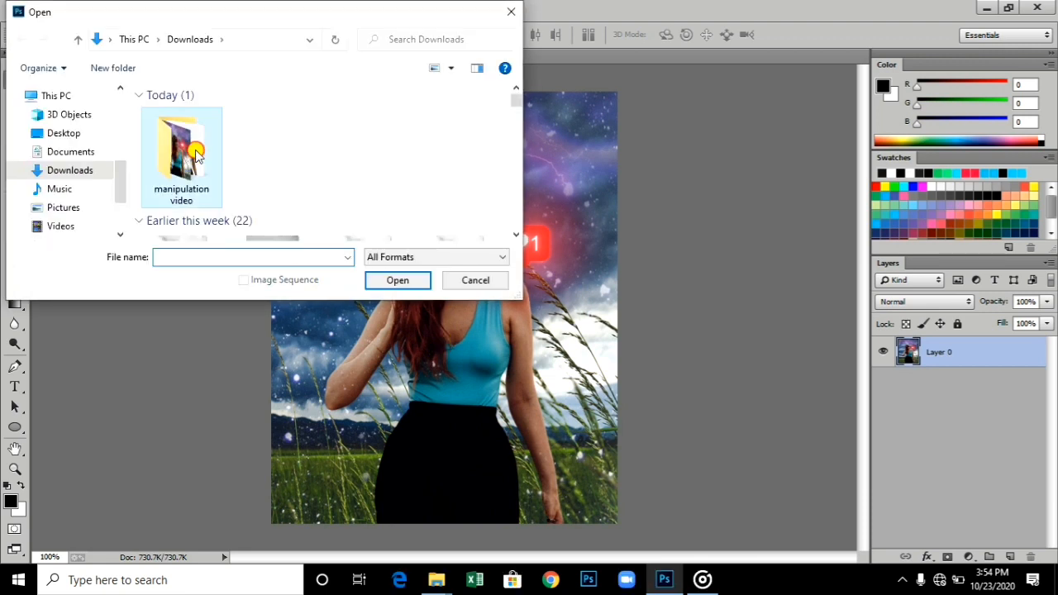
double_click(195, 153)
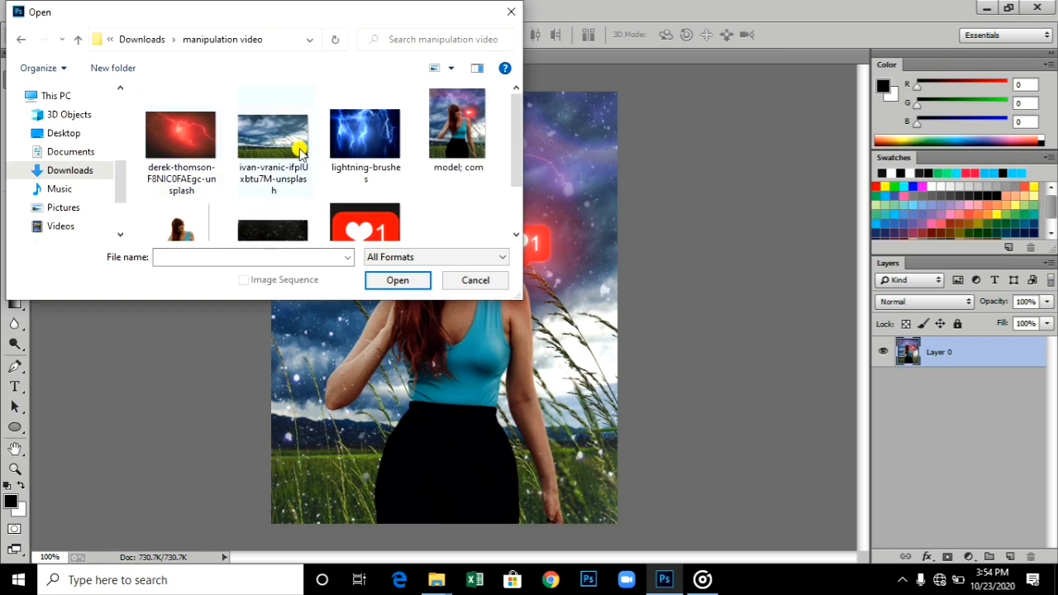
scroll(204, 212, "down", 1)
left_click(204, 212)
left_click(410, 281)
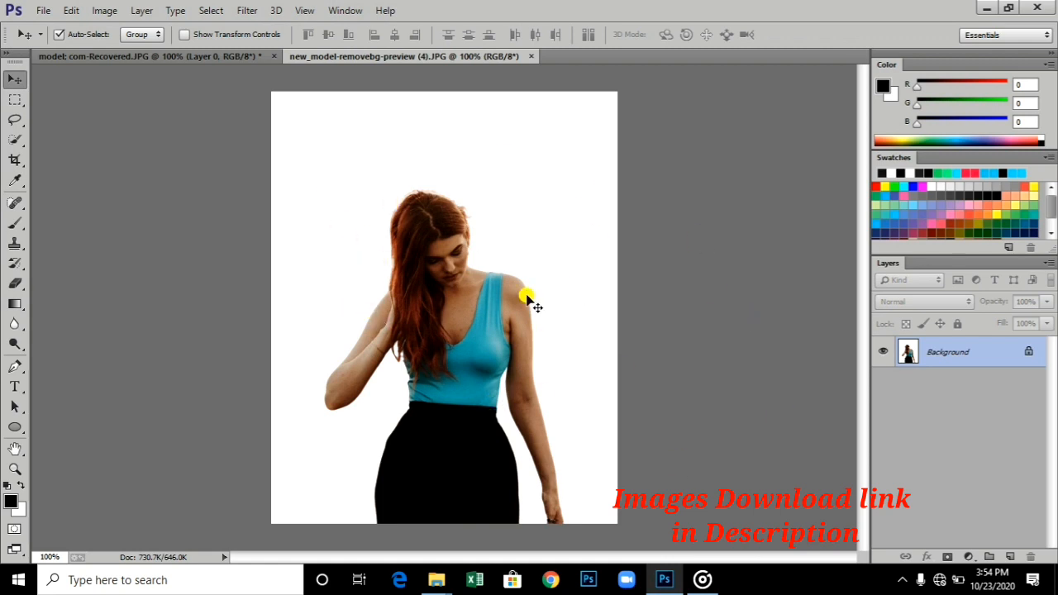
double_click(1007, 356)
key("Return")
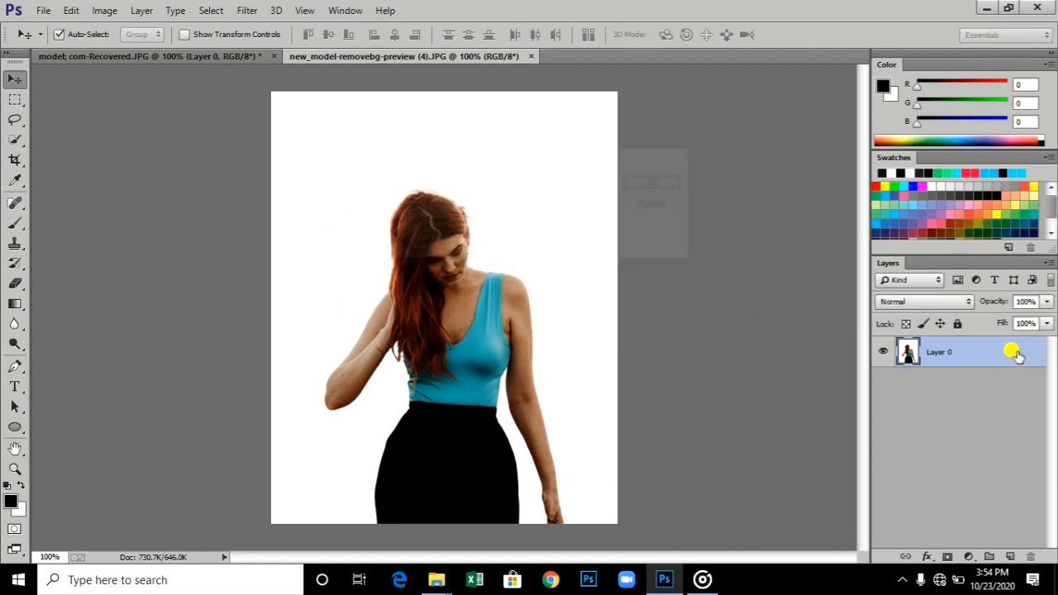
Select the whole woman including both arms with Quick Selection, using brush size 30 for the arms, and mask out the white background
left_click(15, 140)
mouse_move(447, 374)
left_mouse_down()
mouse_move(465, 489)
mouse_move(474, 301)
mouse_move(506, 309)
left_mouse_up()
left_click(499, 311)
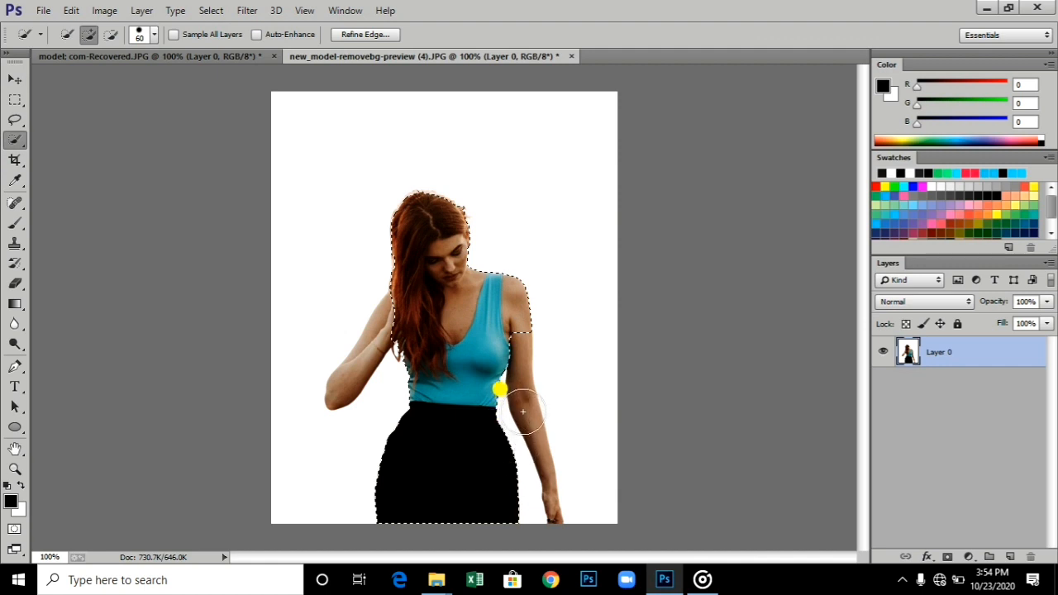
key("bracketleft")
key("bracketleft")
key("bracketleft")
key("bracketleft")
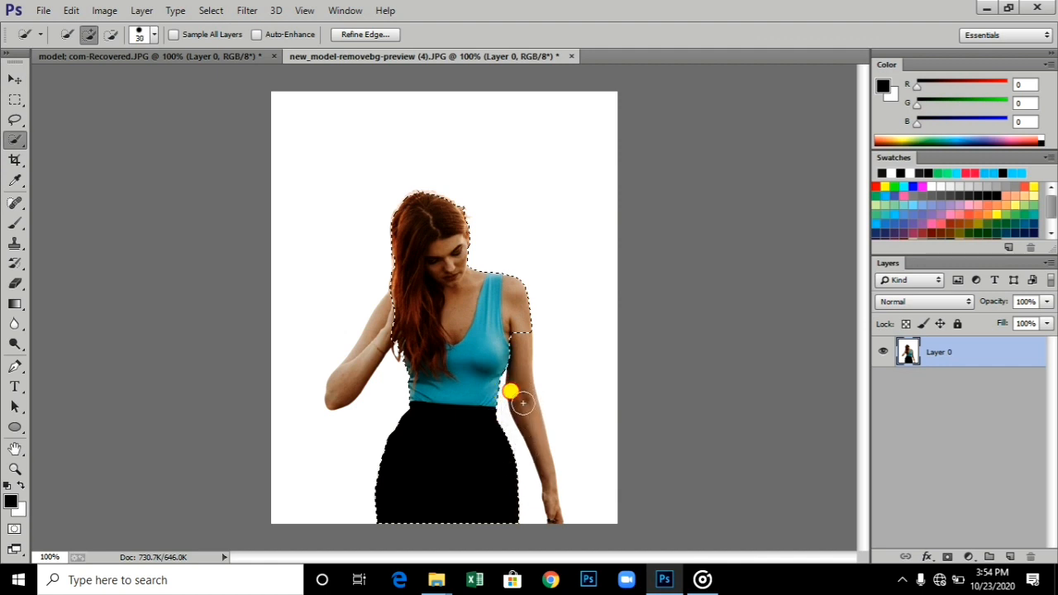
left_click(360, 366)
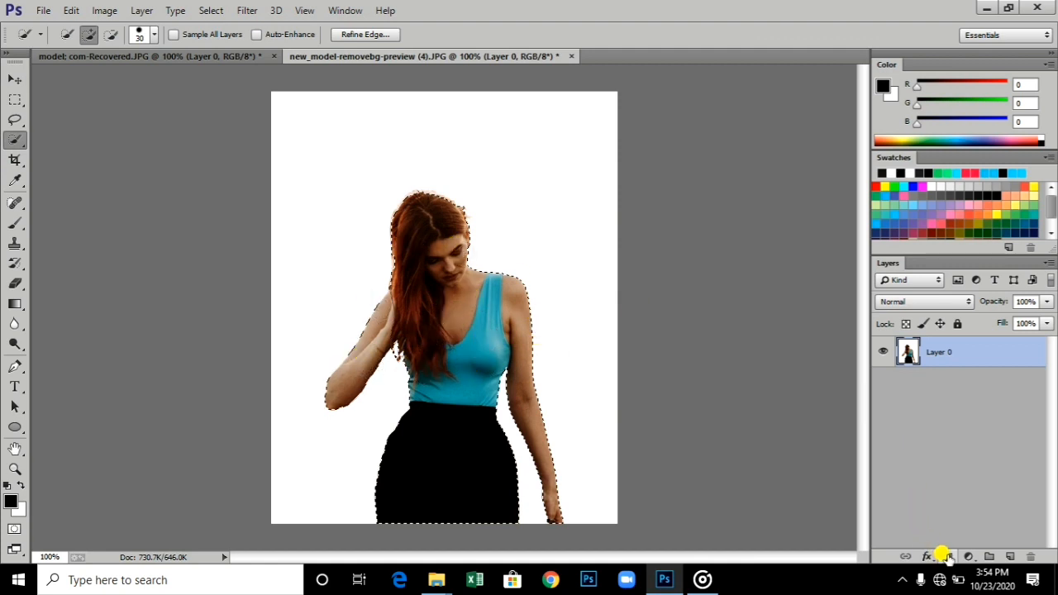
left_click(948, 556)
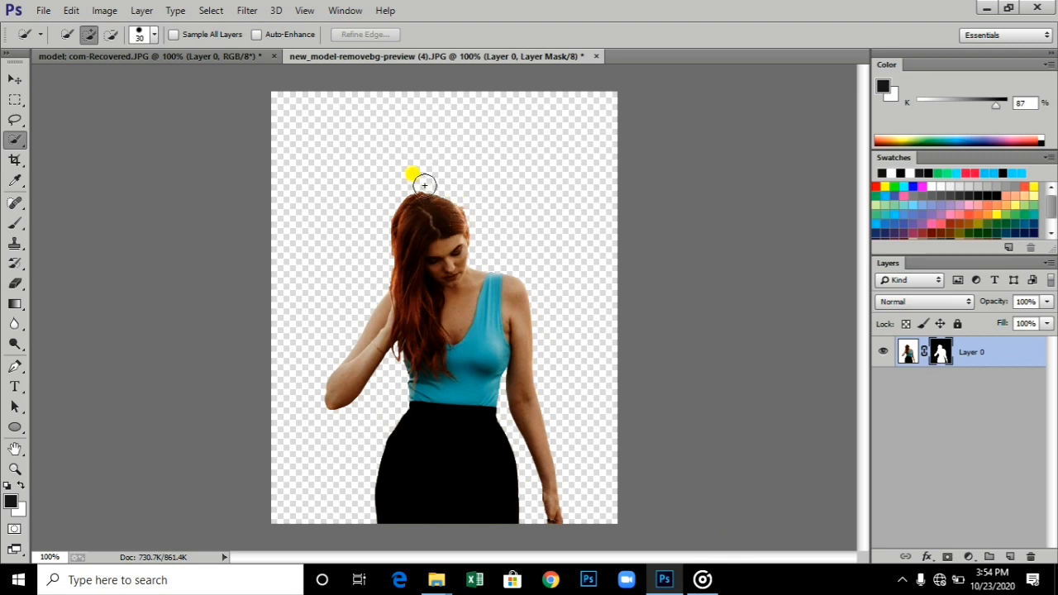
Open the stormy sky and grass field photo from the manipulation video folder and copy it into the woman's document
left_click(15, 79)
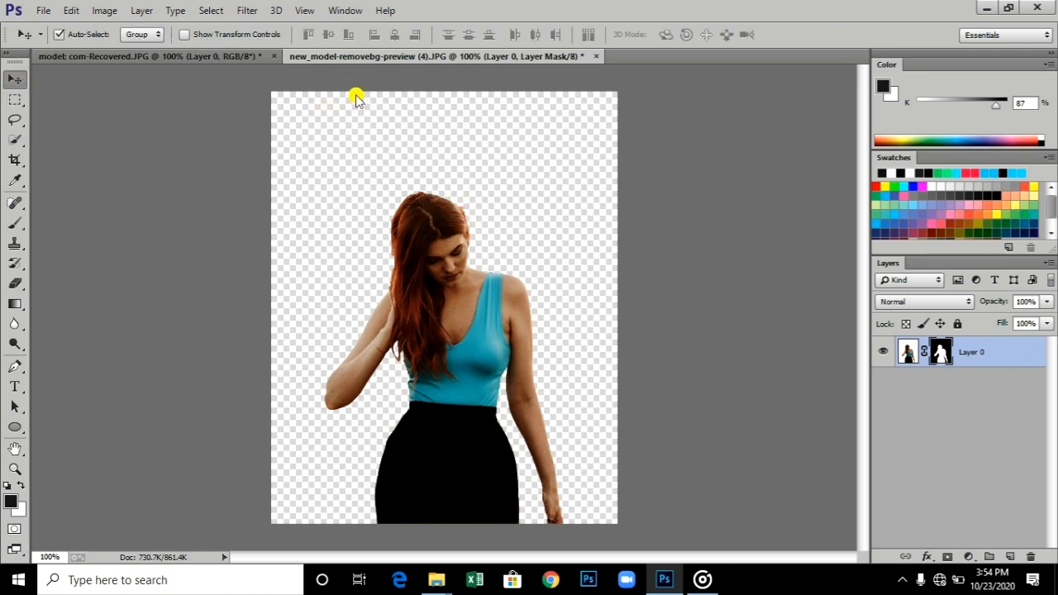
key("ctrl+o")
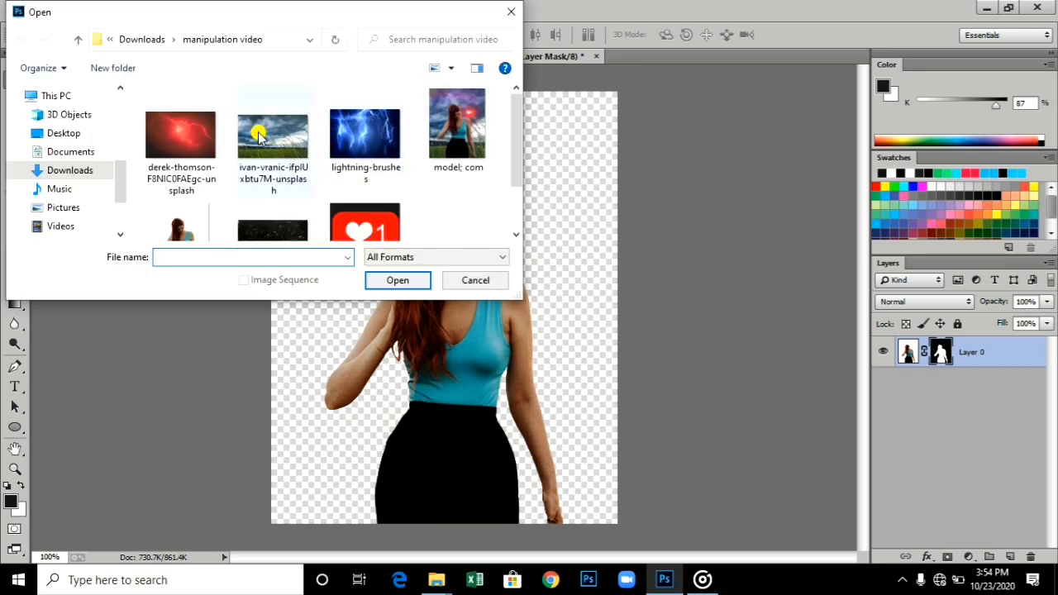
left_click(263, 137)
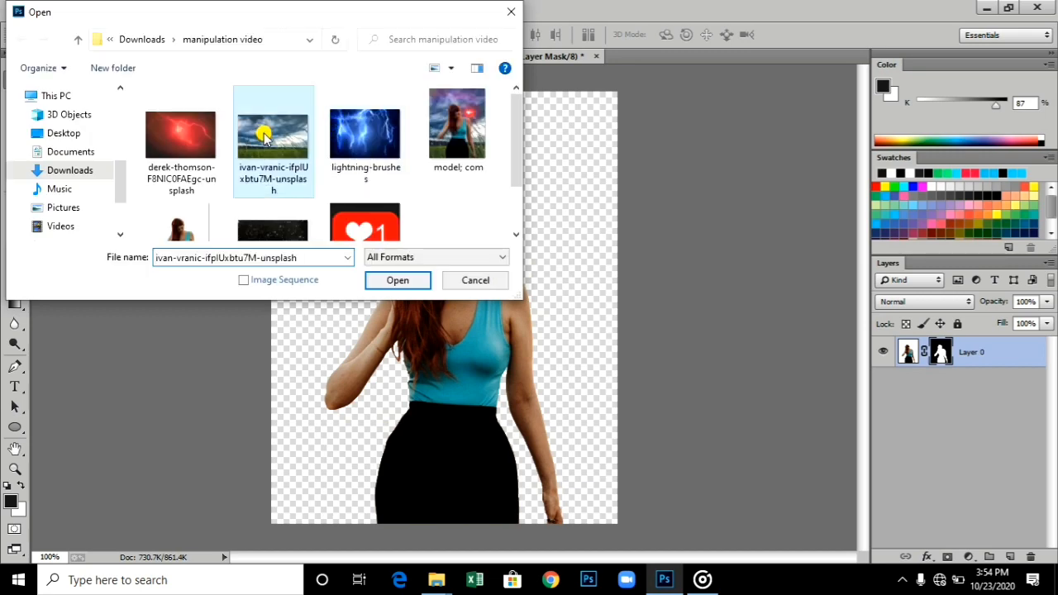
left_click(388, 280)
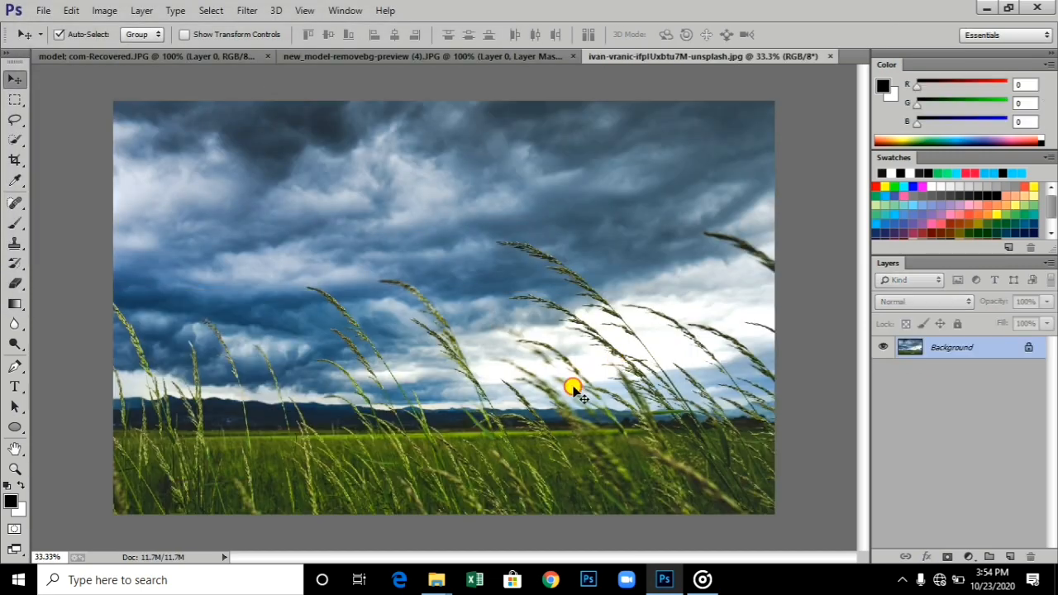
left_click_drag(571, 386, 589, 344)
Scale the landscape layer to about 29% width and 39% height and position it to cover the whole canvas
key("ctrl+t")
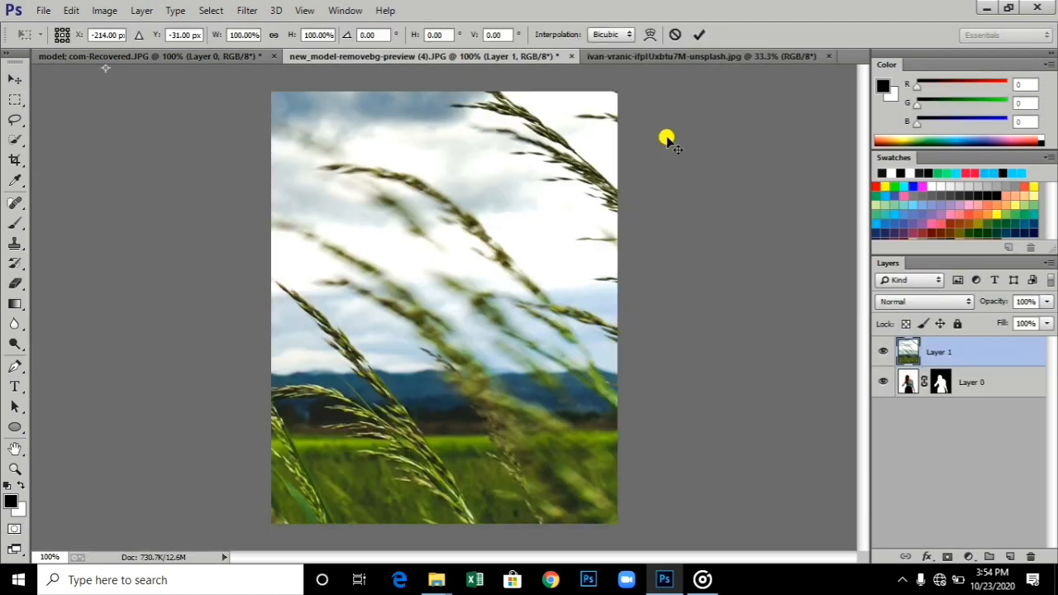
key("Return")
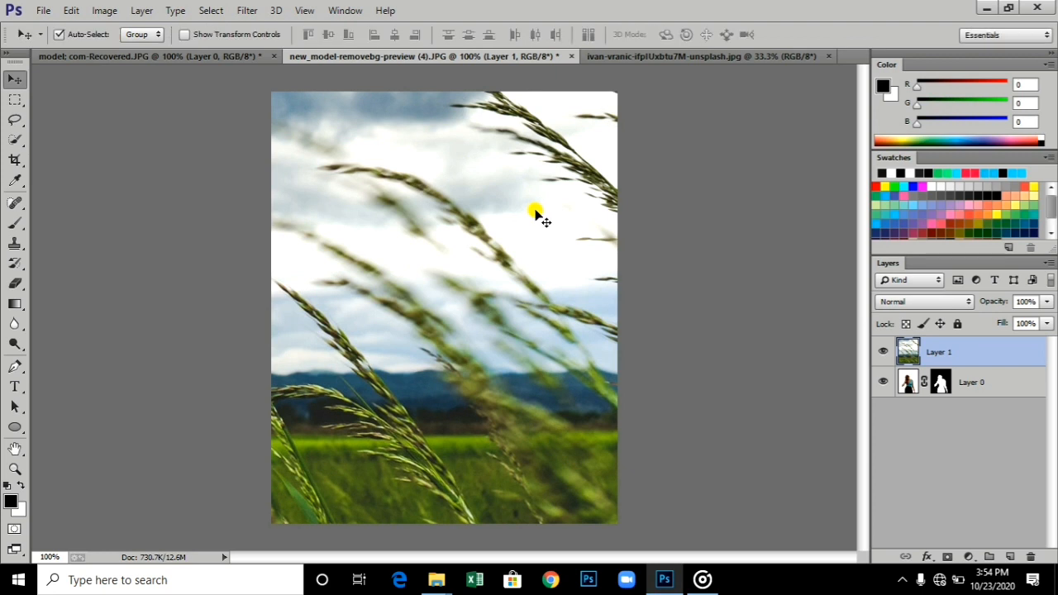
key("z")
right_click(533, 212)
left_click(594, 322)
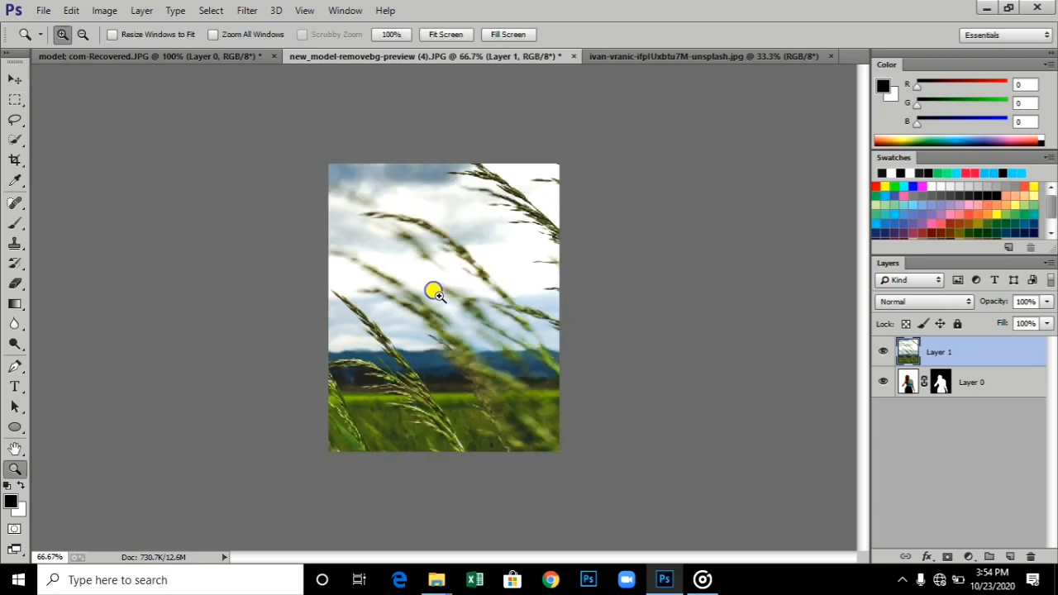
right_click(436, 289)
left_click(506, 402)
right_click(461, 295)
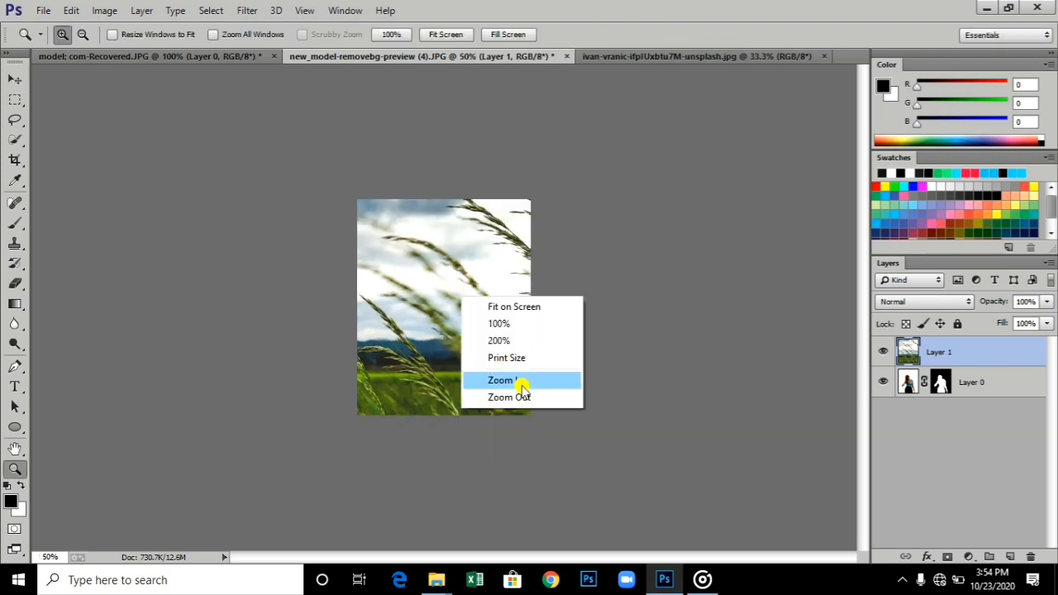
left_click(520, 397)
key("ctrl+t")
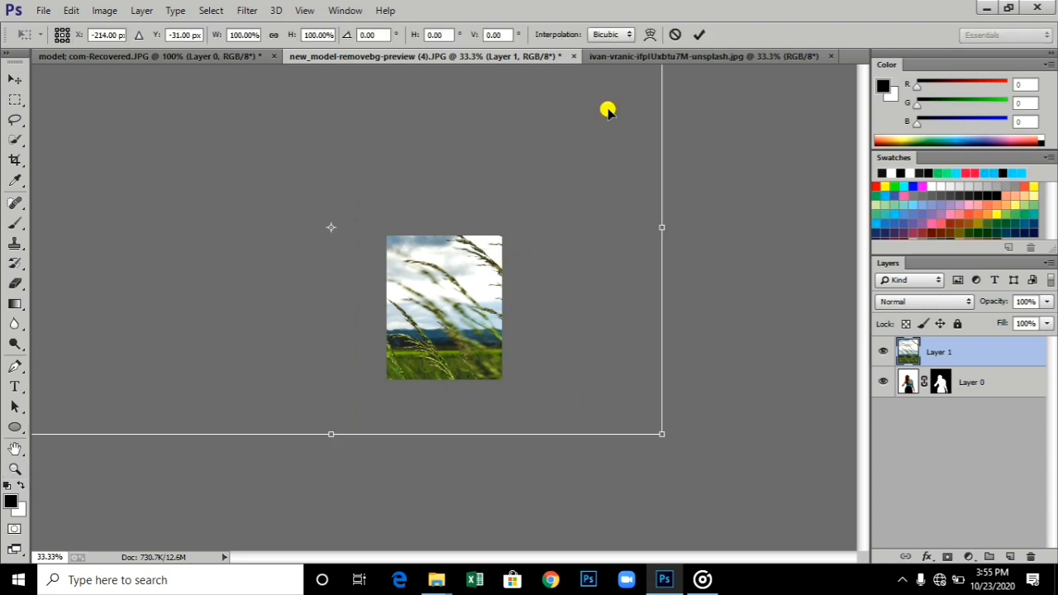
left_click_drag(659, 434, 525, 365)
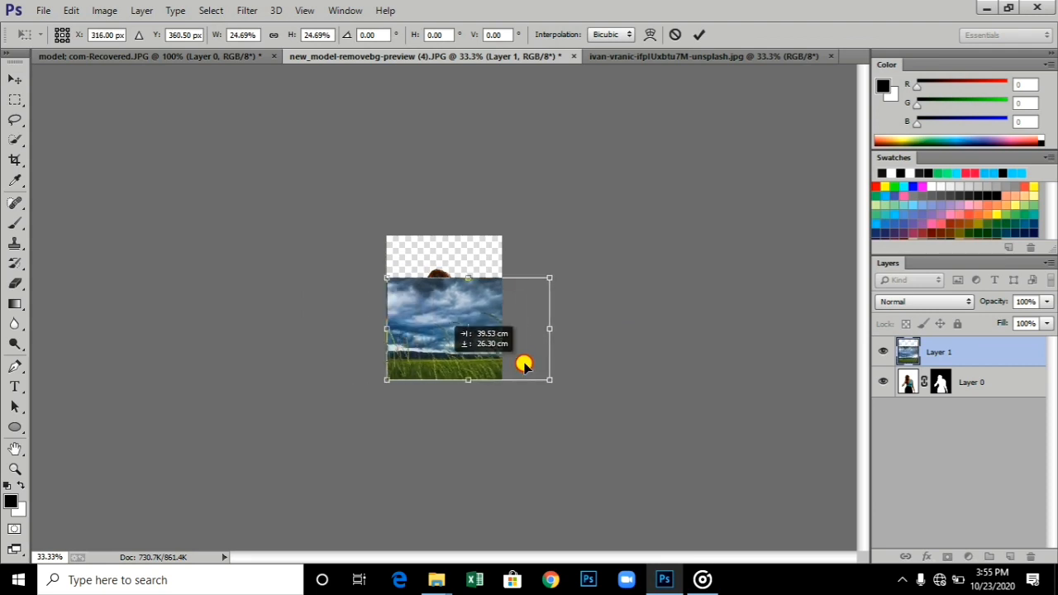
left_click_drag(465, 276, 449, 228)
left_click_drag(461, 381, 466, 395)
left_click_drag(542, 312, 579, 315)
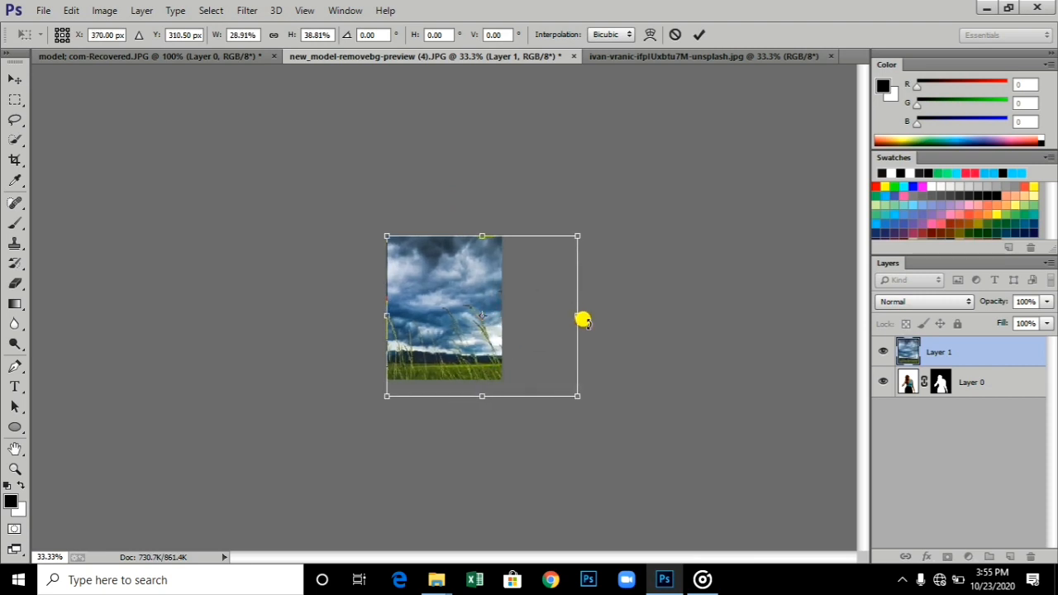
left_click(459, 328)
Move the landscape layer beneath the woman's layer, make her layer active, and close the landscape source document
right_click(459, 328)
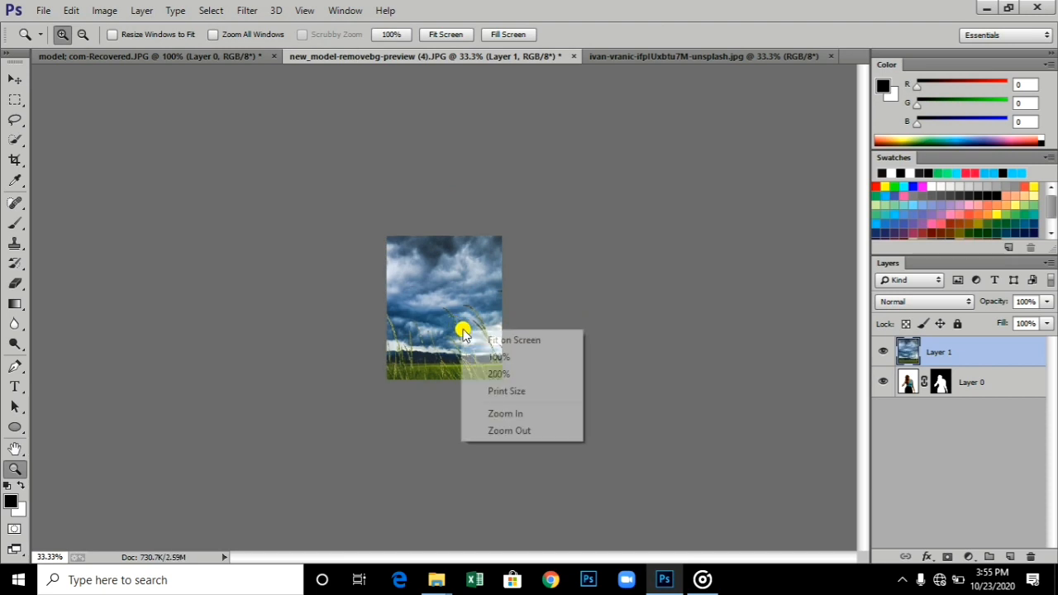
left_click(505, 337)
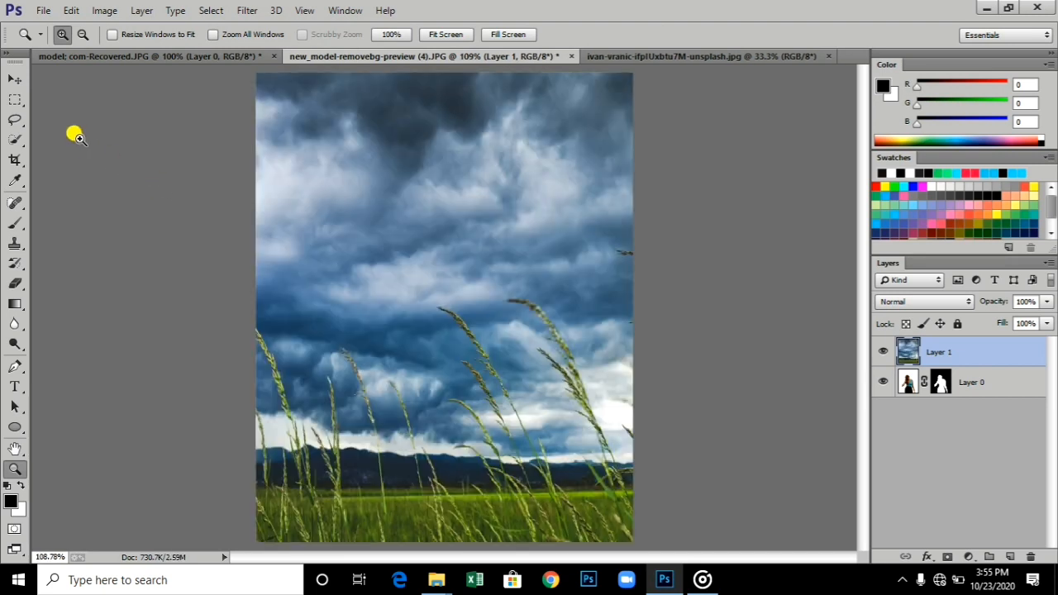
left_click(14, 78)
left_click_drag(966, 362, 955, 430)
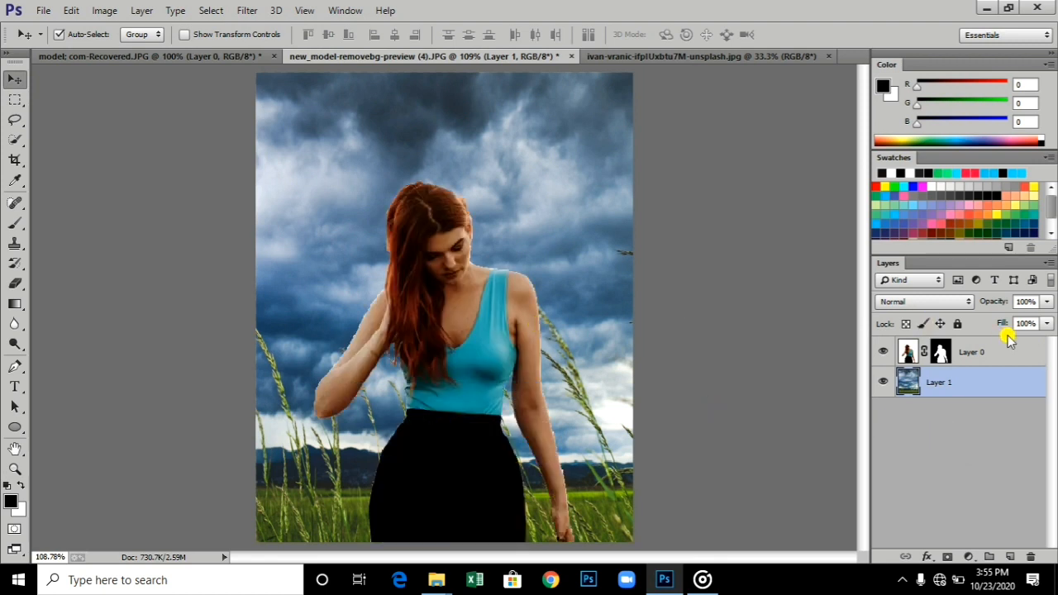
left_click(988, 353)
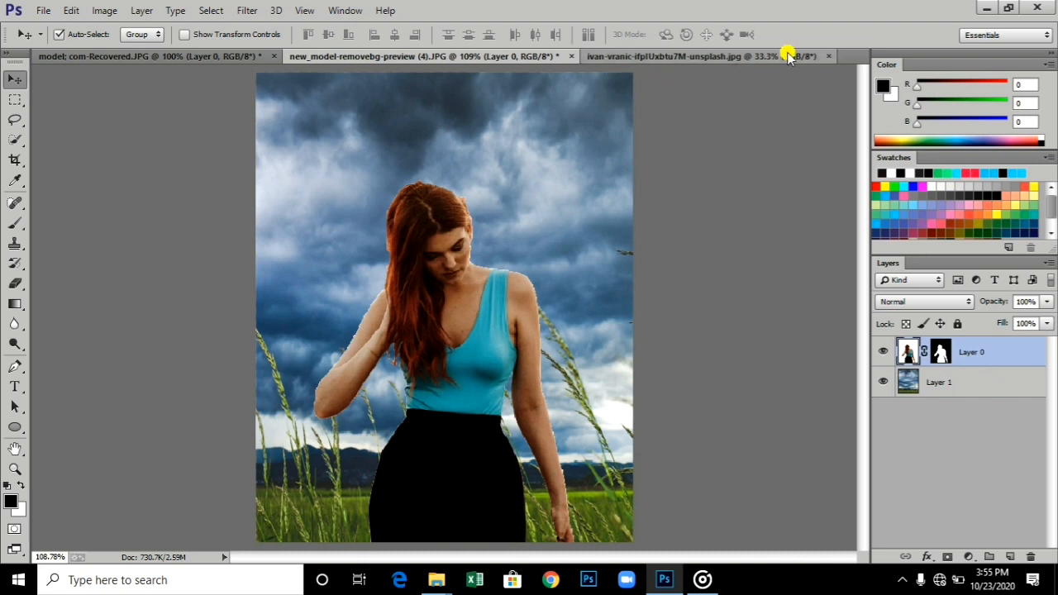
left_click(826, 57)
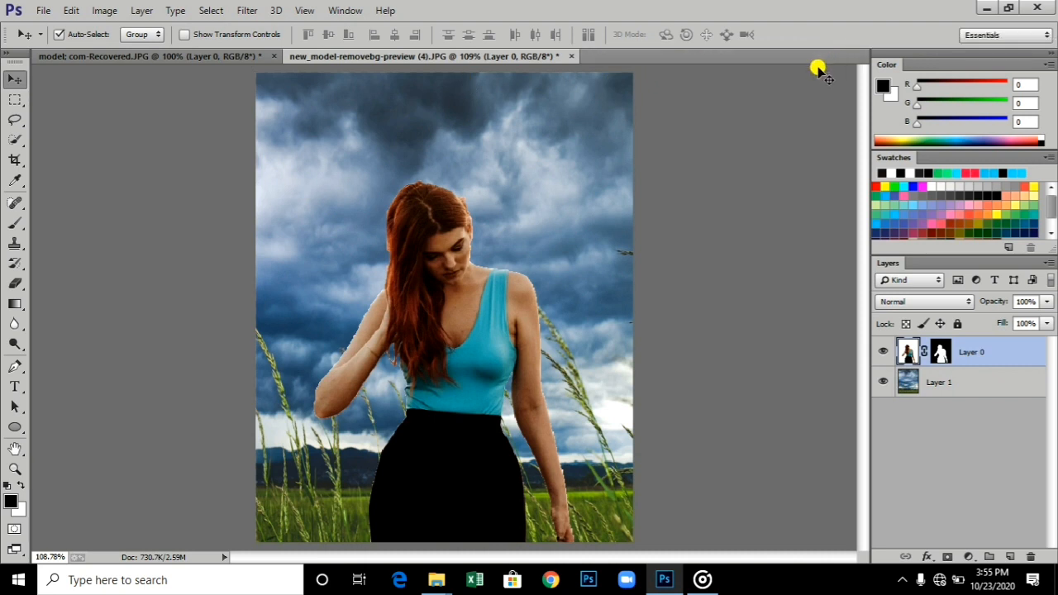
Open WhatsApp Image 2020-09-27 at 7.07.08 PM (1) and select the red heart notification bubble with Quick Selection
key("ctrl+o")
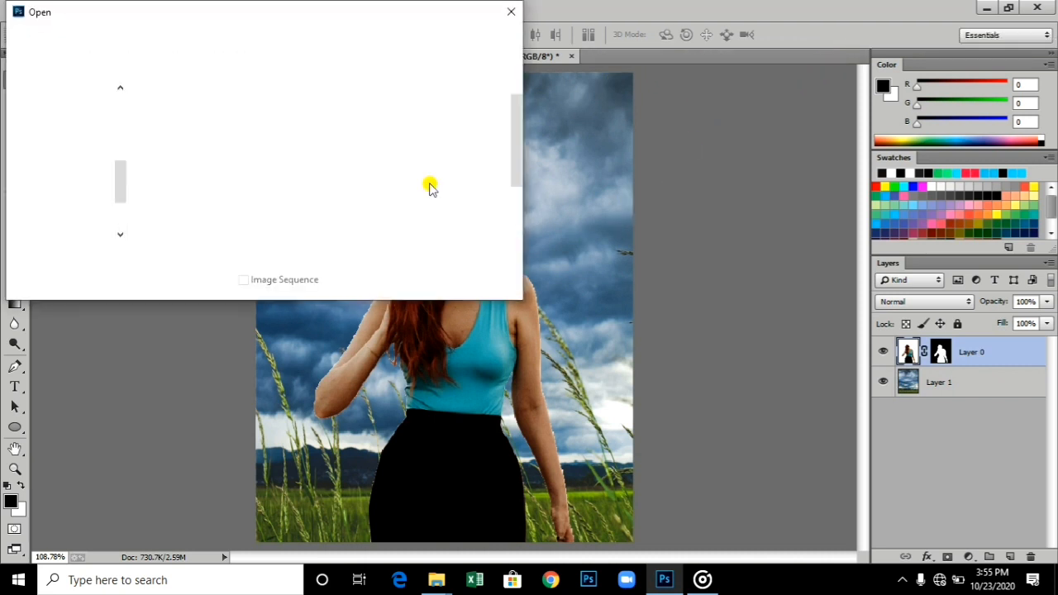
left_click(367, 214)
left_click(423, 276)
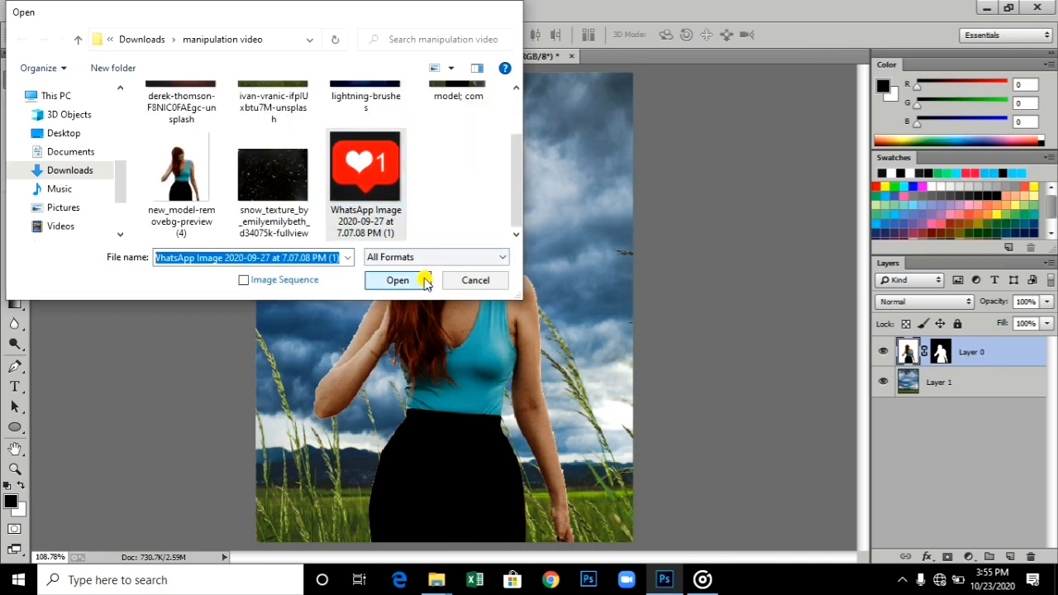
left_click(12, 141)
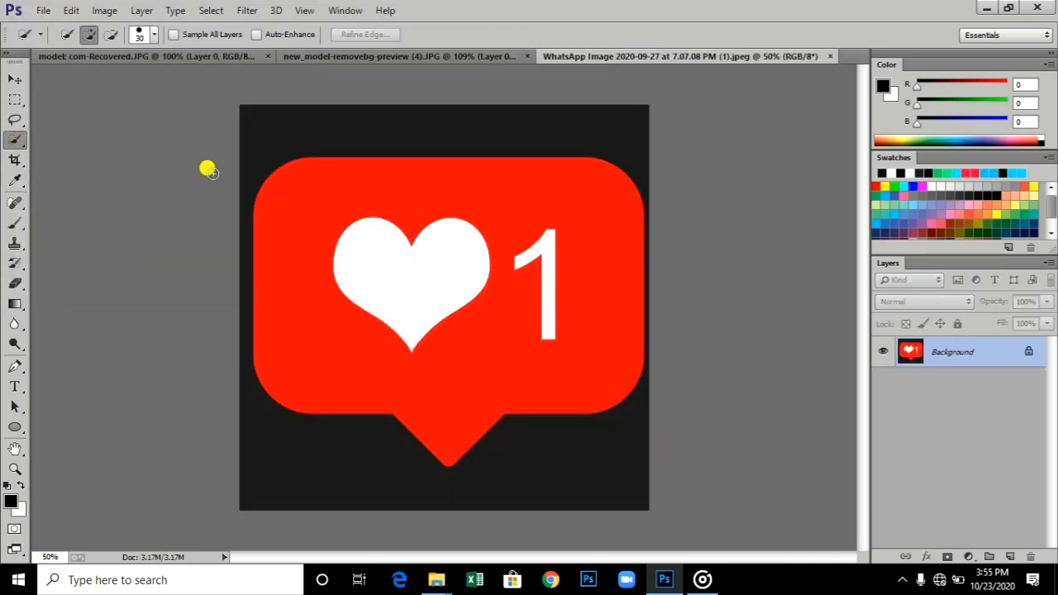
mouse_move(273, 209)
left_mouse_down()
mouse_move(349, 265)
mouse_move(539, 301)
mouse_move(522, 293)
left_mouse_up()
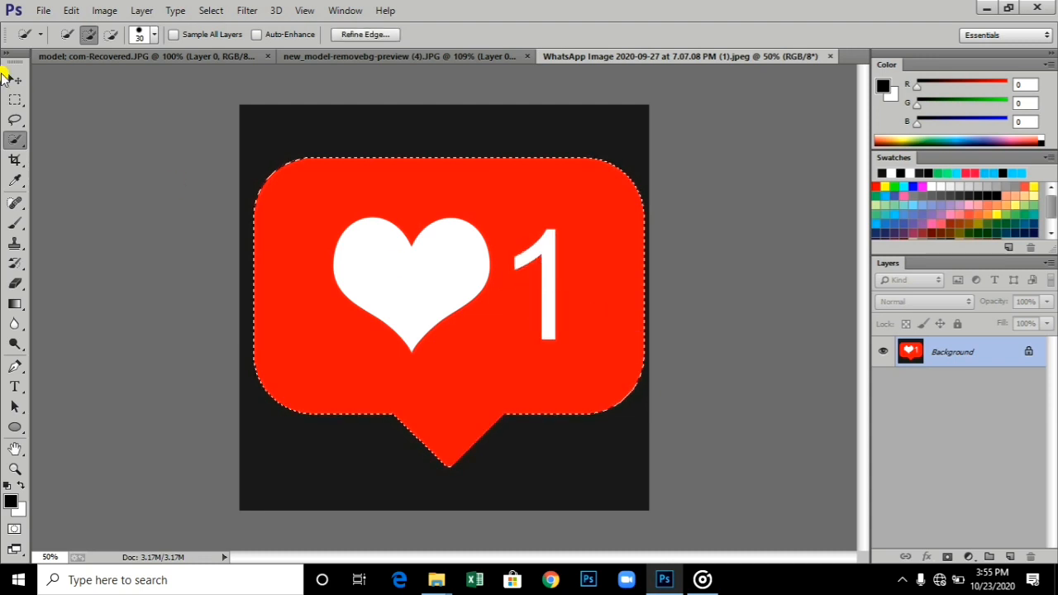
Copy the heart bubble into the woman's document, shrink it, and place it just above her shoulder beside her face
left_click(15, 78)
left_click_drag(499, 289, 570, 327)
key("ctrl+t")
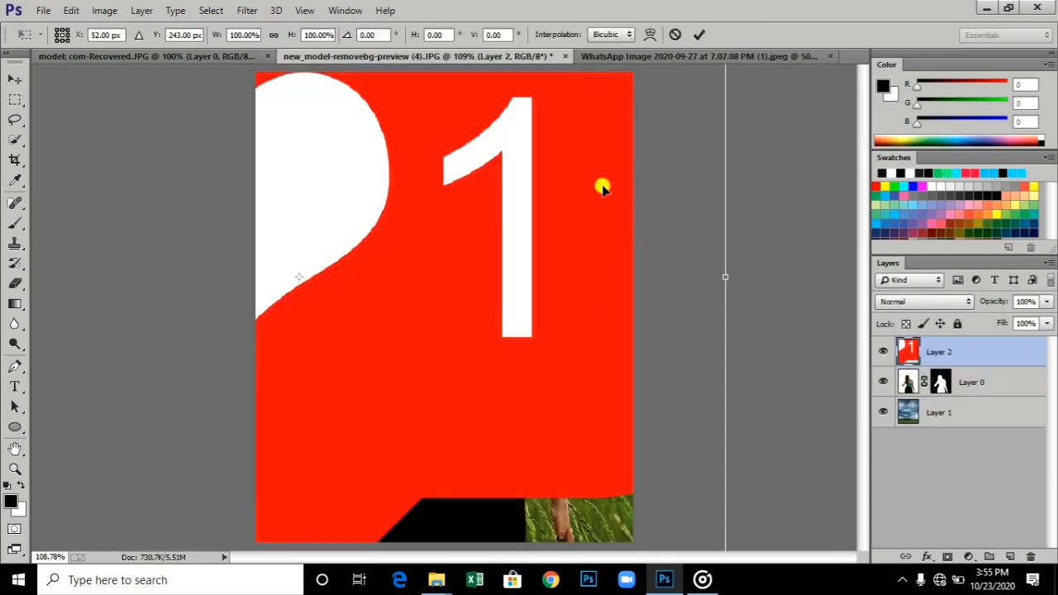
left_click_drag(603, 187, 563, 300)
left_click_drag(678, 66, 418, 425)
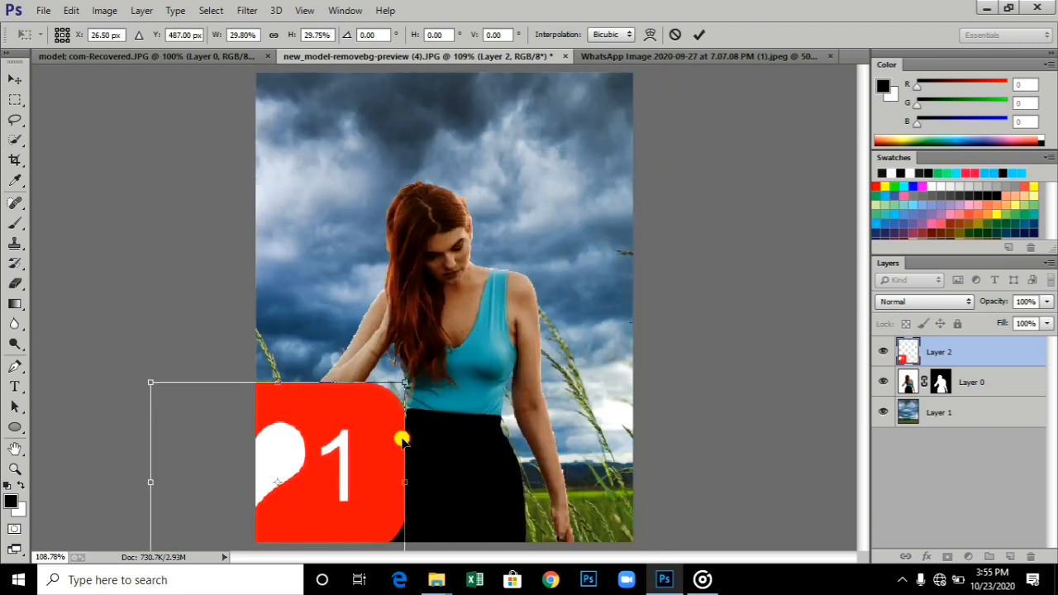
left_click_drag(382, 461, 484, 366)
left_click_drag(508, 291, 533, 239)
key("Return")
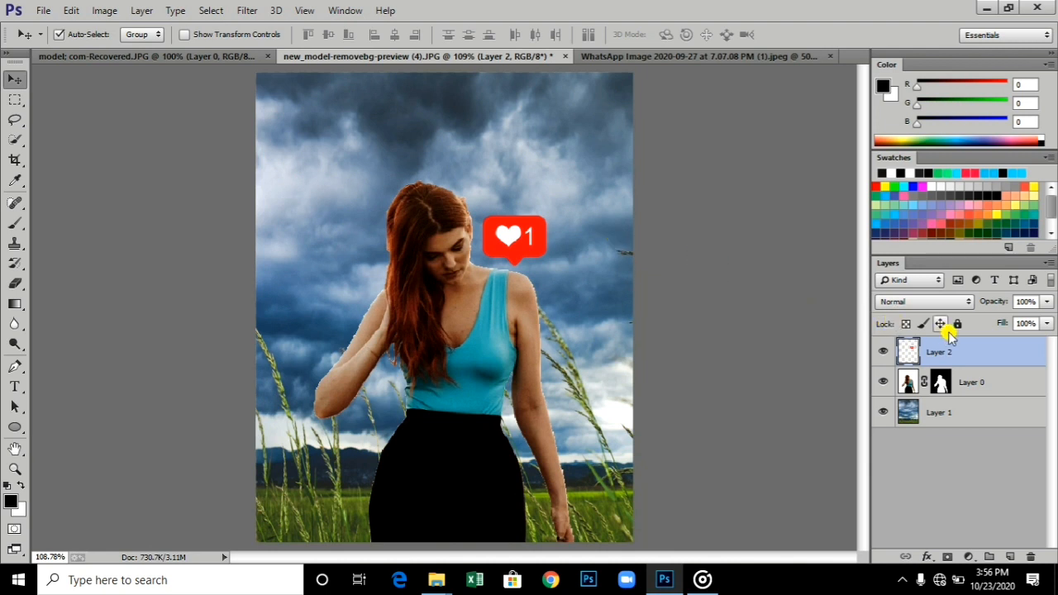
Duplicate the heart bubble layer and set the copy's blend mode to Screen
key("ctrl+j")
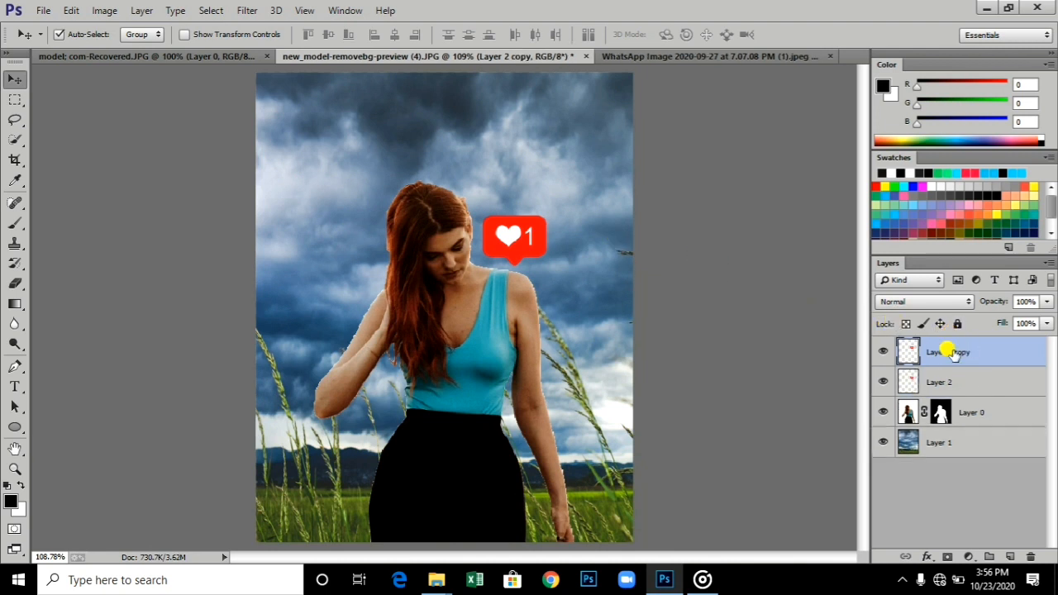
left_click(924, 302)
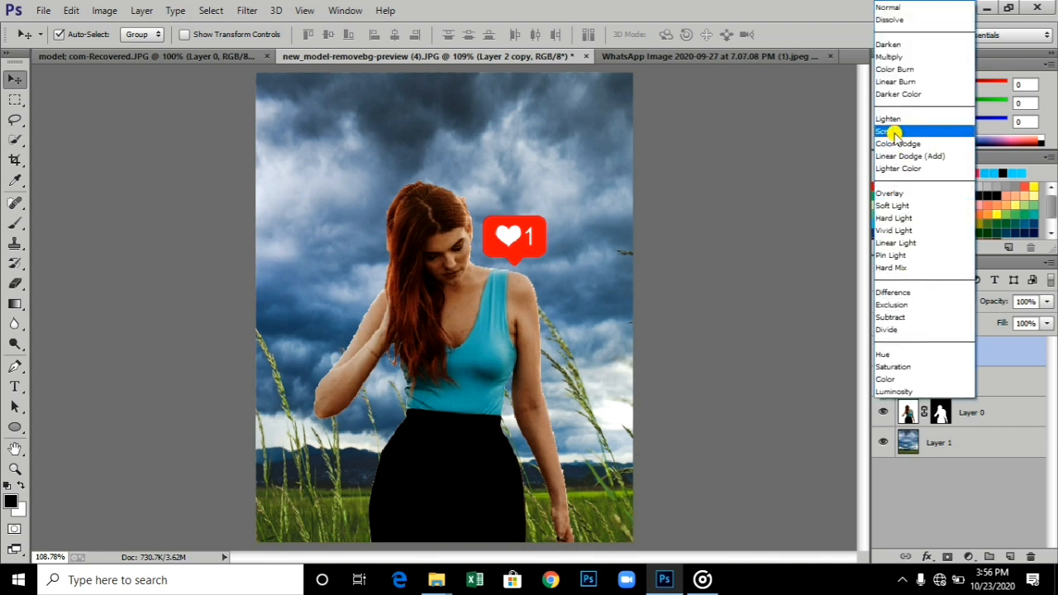
left_click(894, 132)
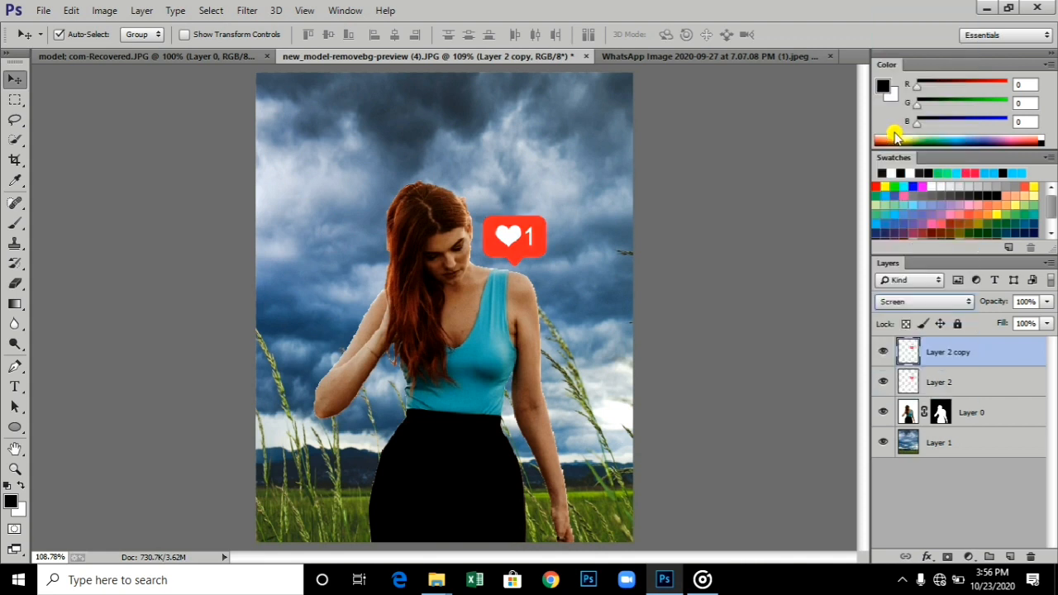
Soften the Screen-mode heart bubble copy with a Gaussian Blur of about 5.7 pixels
left_click(248, 10)
mouse_move(289, 180)
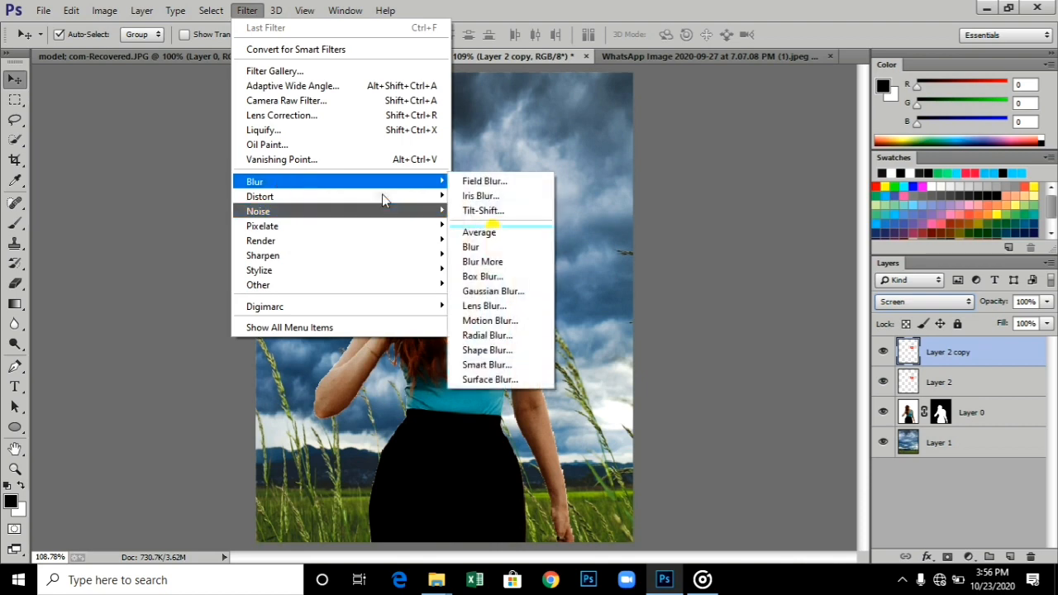
left_click(495, 292)
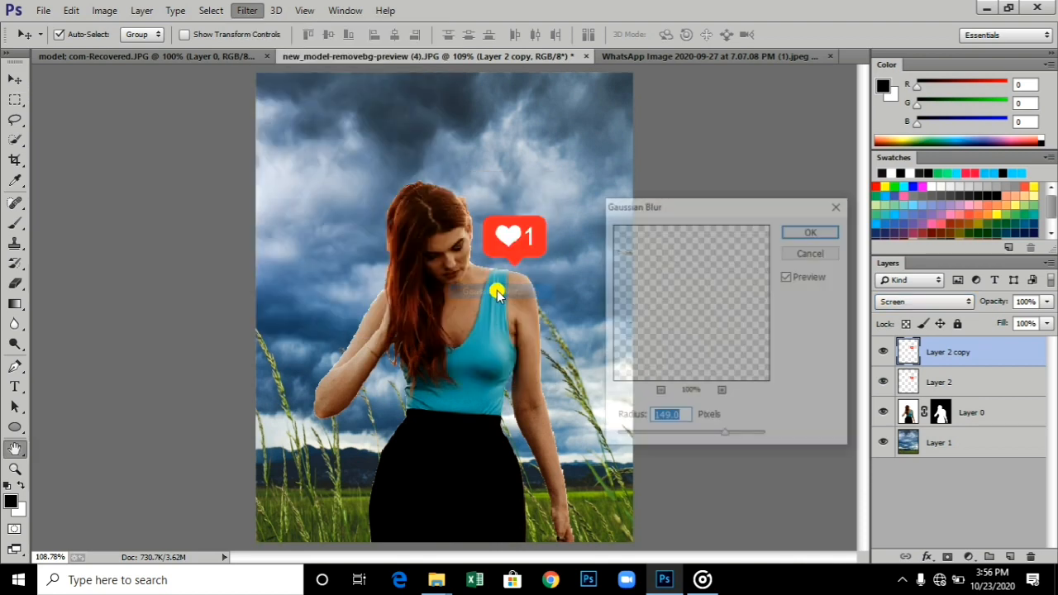
left_click_drag(725, 436, 650, 441)
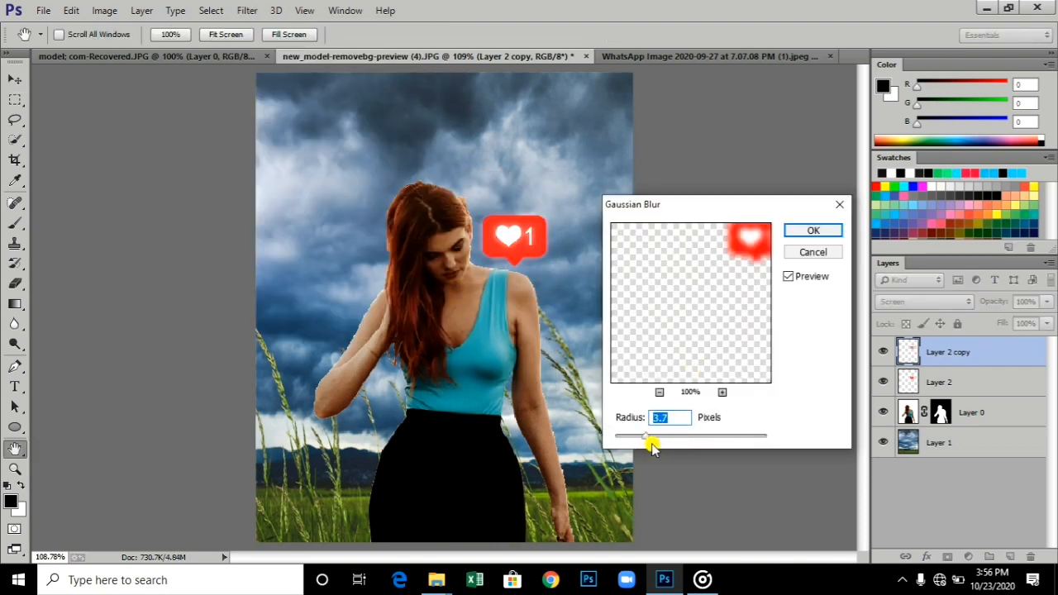
left_click_drag(654, 441, 671, 442)
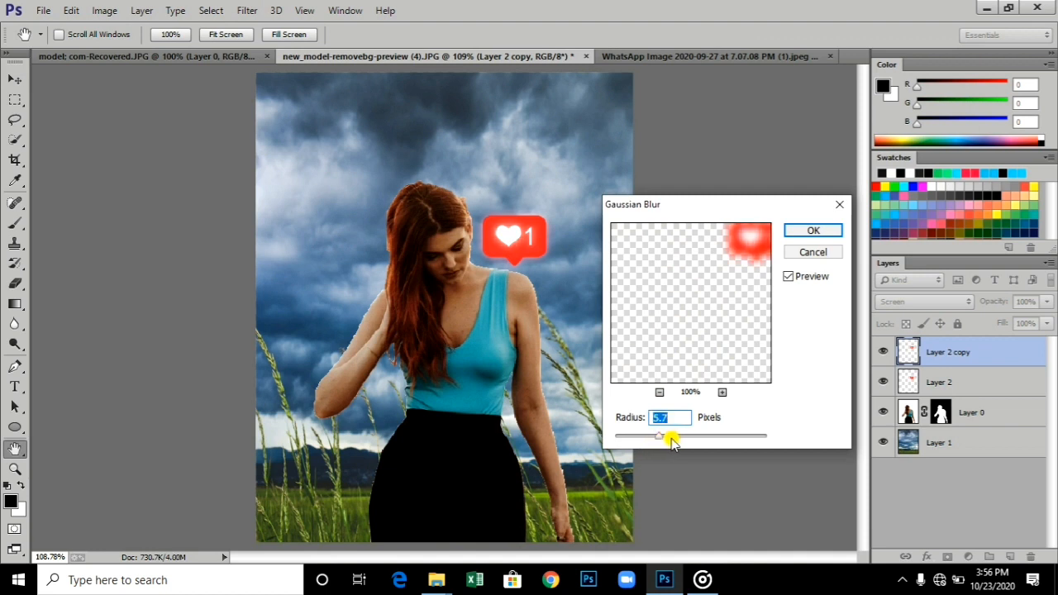
left_click(813, 231)
key("v")
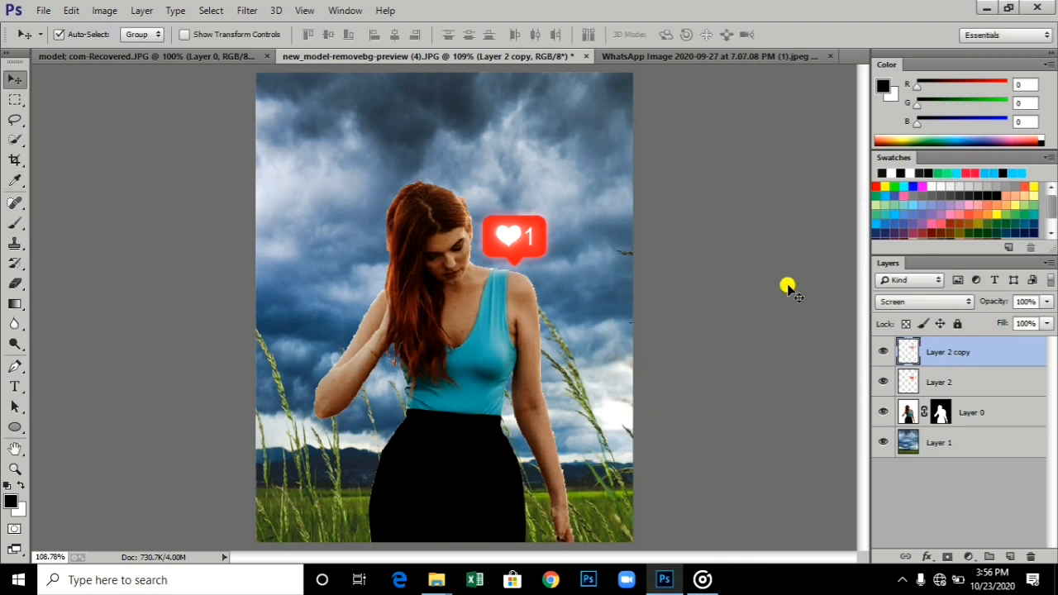
Duplicate the blurred bubble layer and apply a 9.6-pixel Gaussian Blur to the new copy
key("ctrl+j")
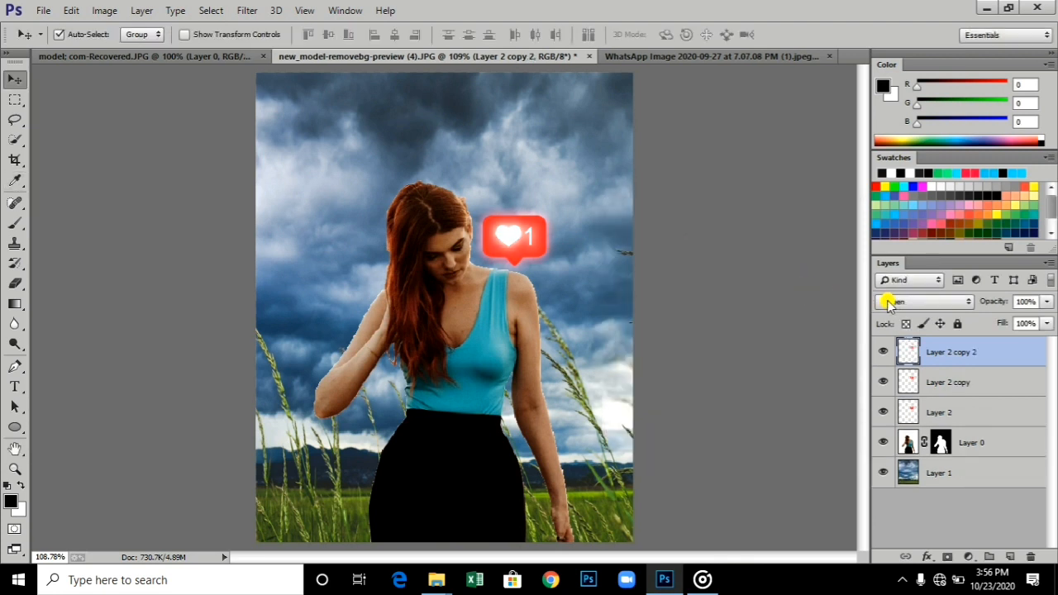
left_click(247, 11)
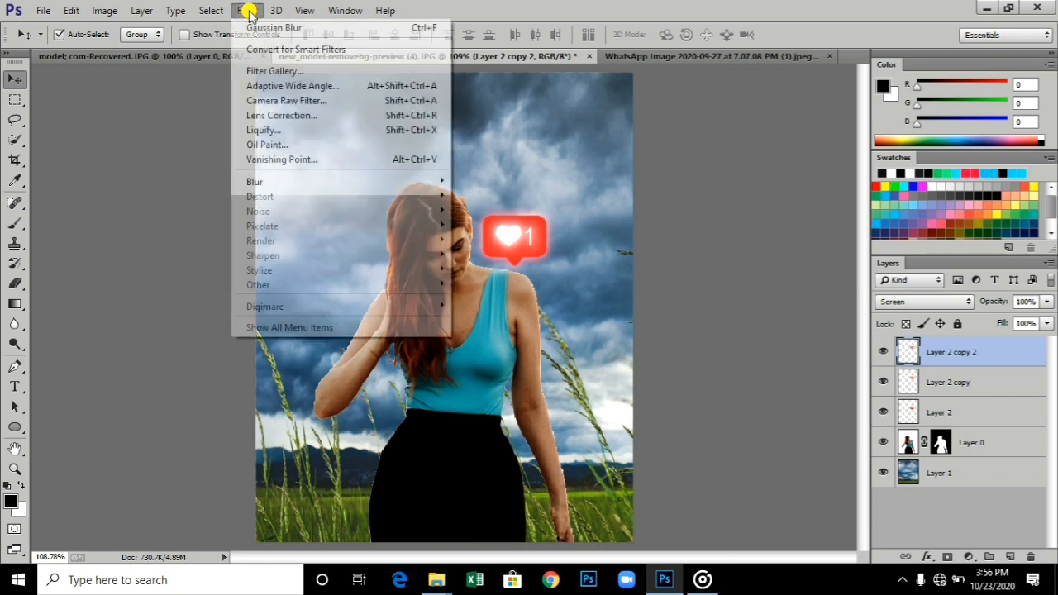
mouse_move(295, 187)
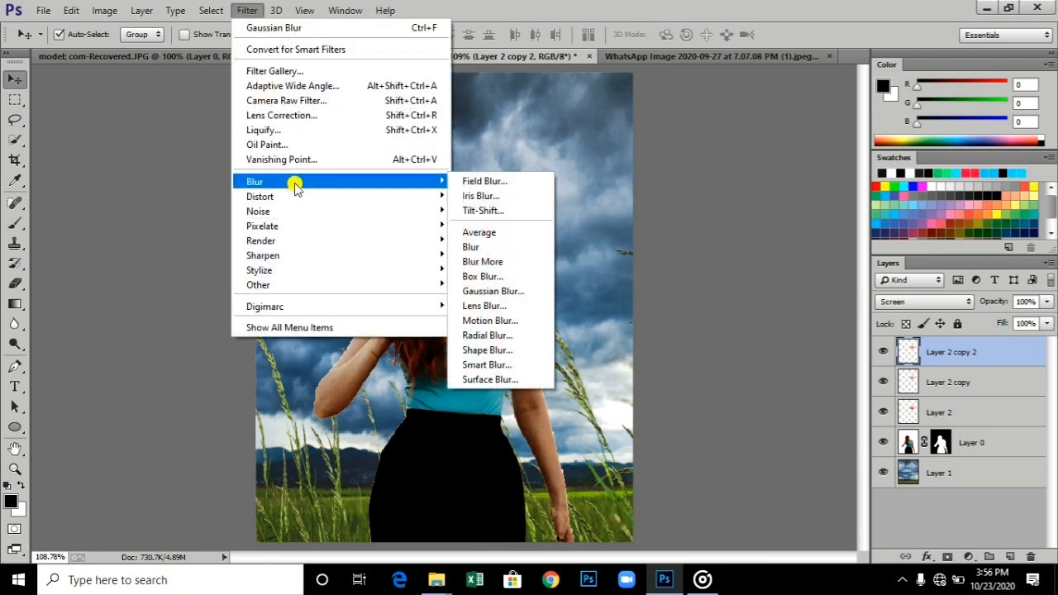
left_click(494, 291)
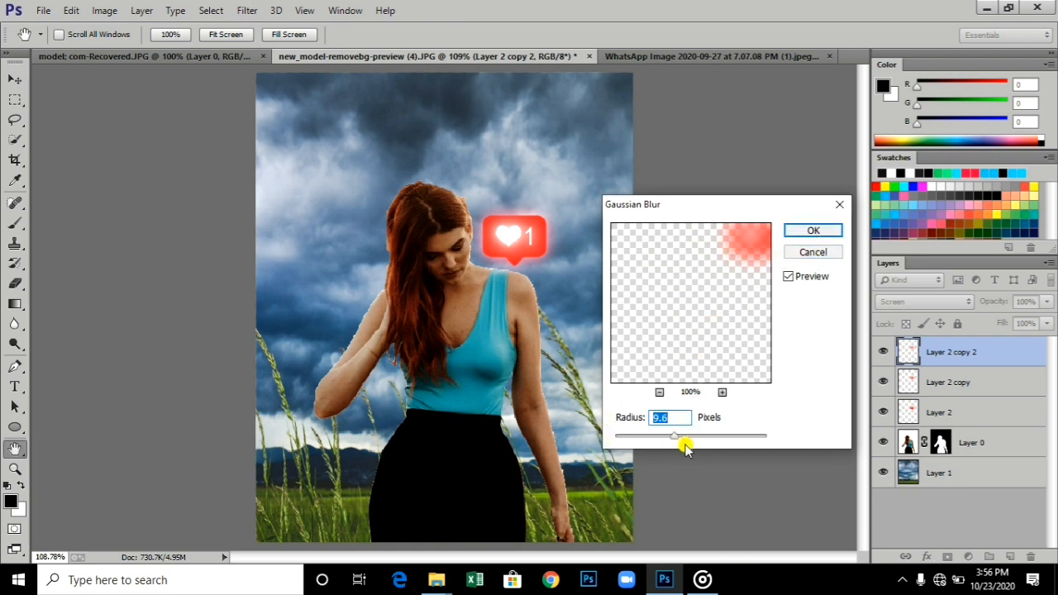
left_click(807, 230)
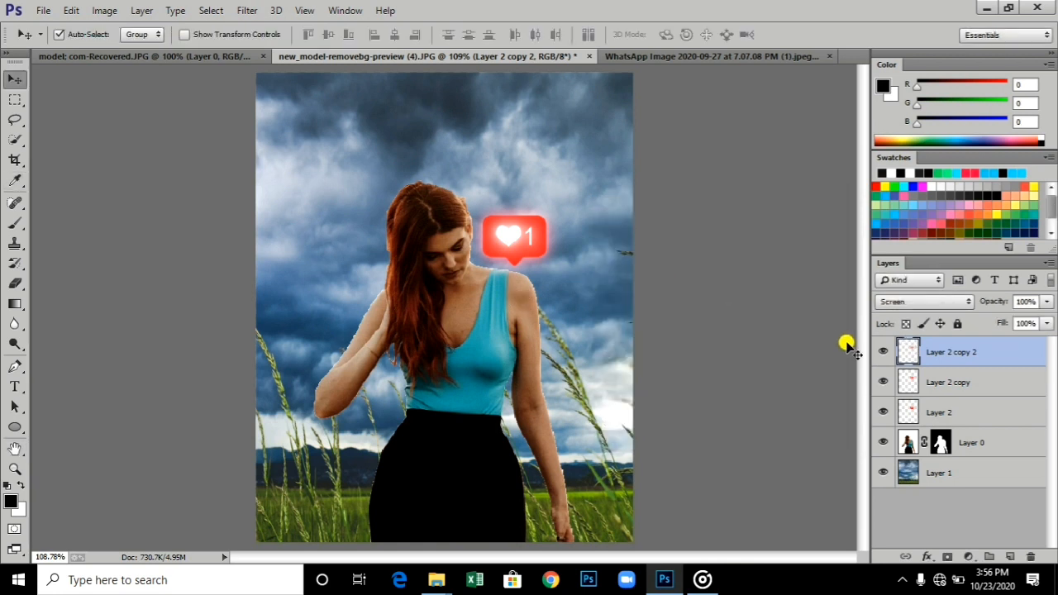
Duplicate the softer bubble layer and add an Outer Glow in red (#ec0813) to the new copy
key("ctrl+j")
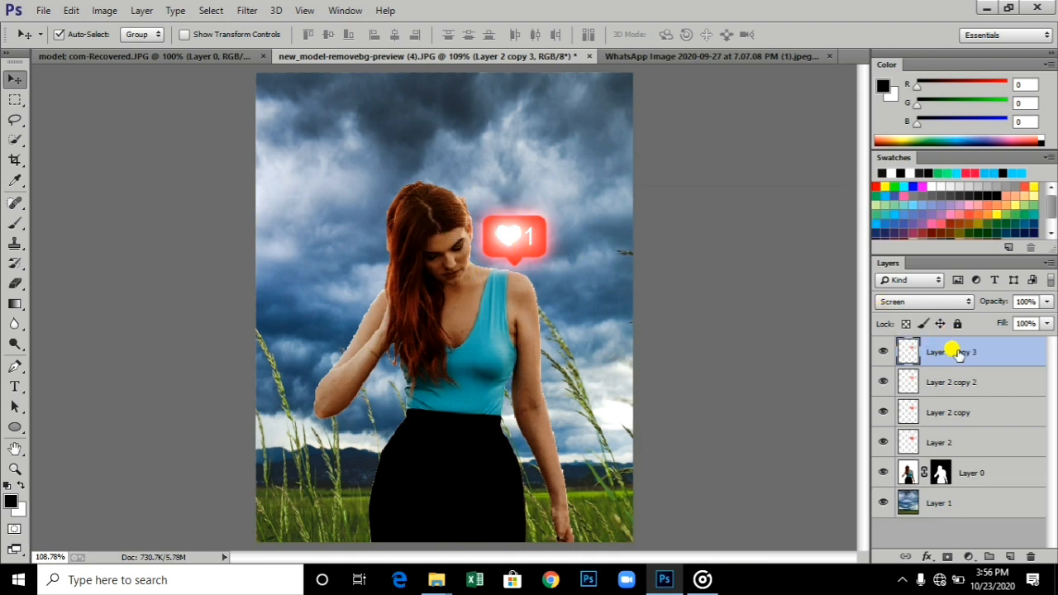
left_click(927, 558)
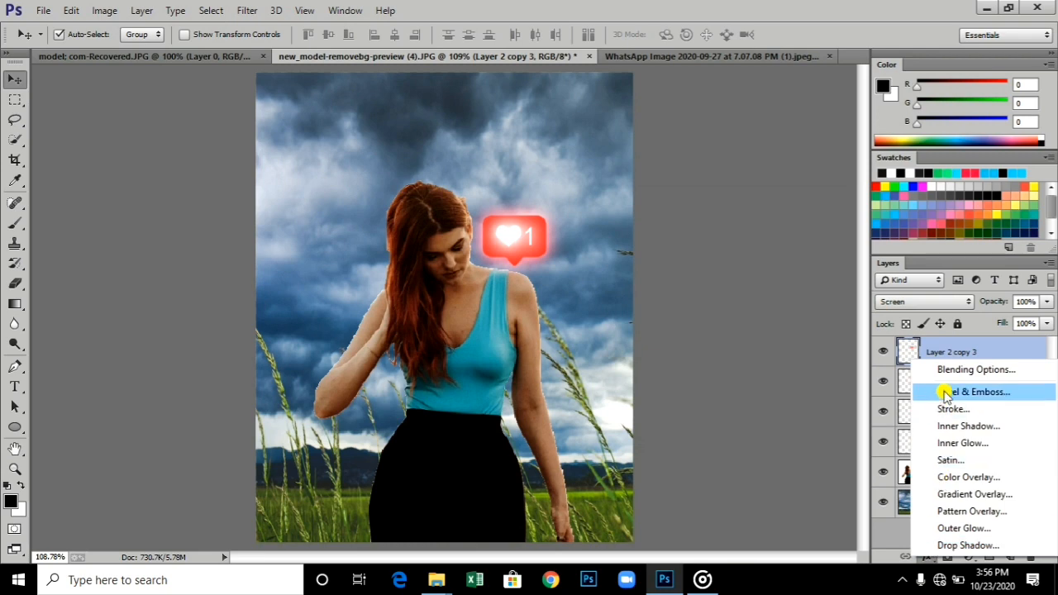
left_click(958, 369)
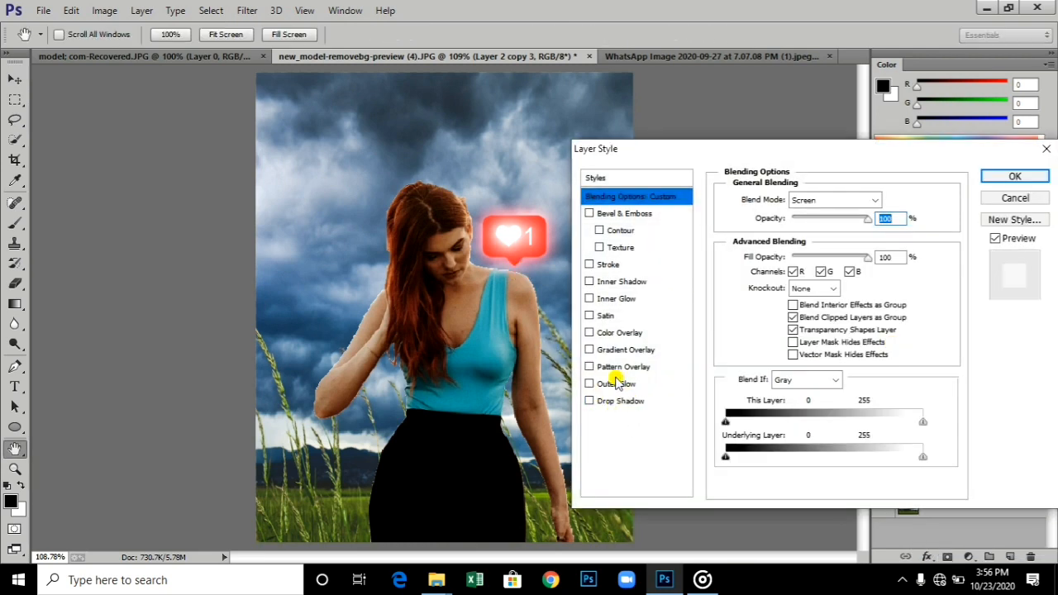
left_click(616, 386)
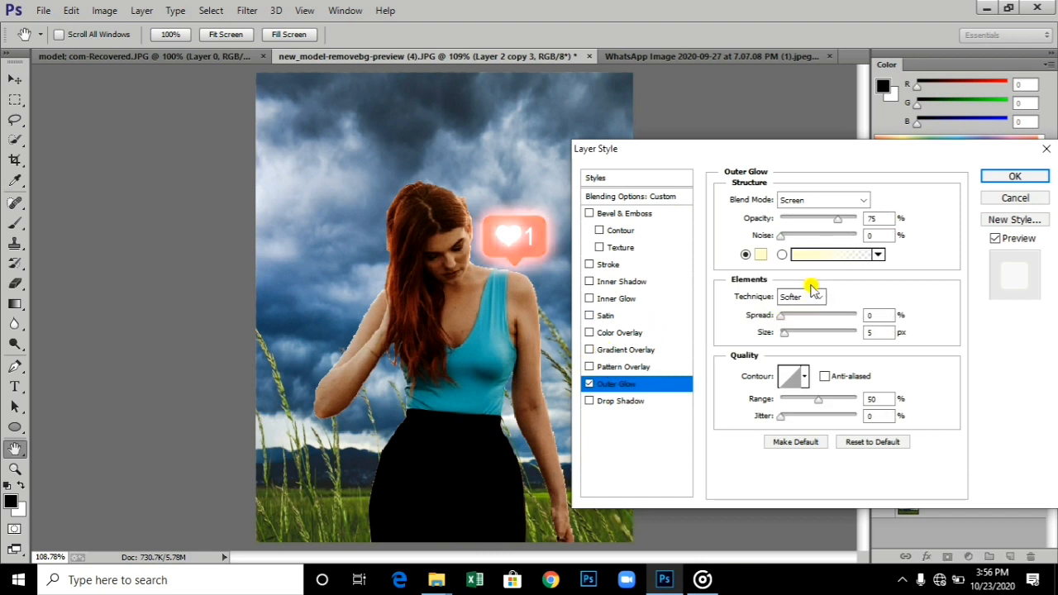
left_click(759, 254)
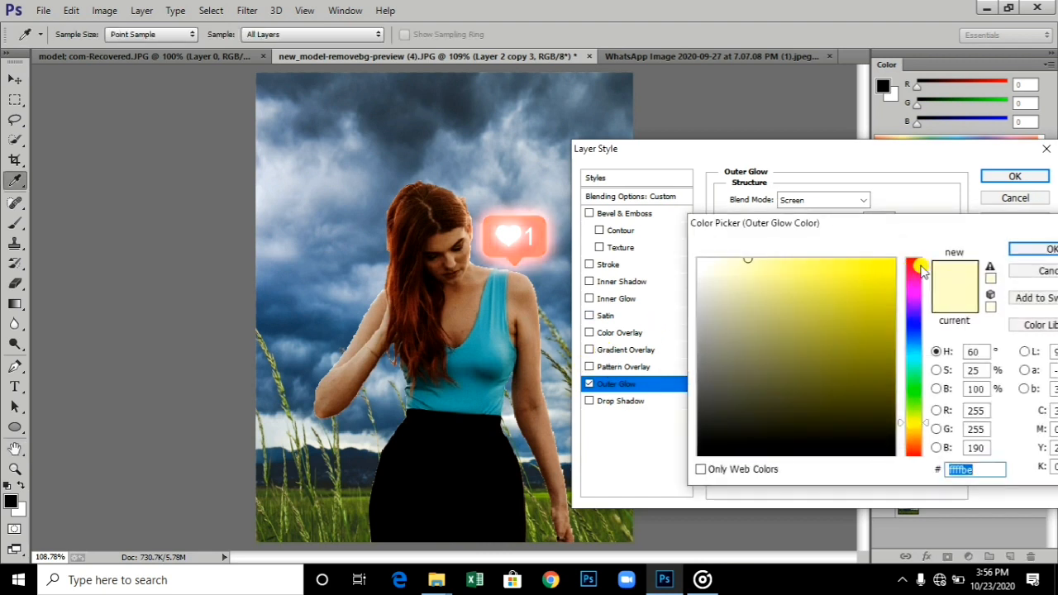
left_click(919, 267)
left_click(883, 265)
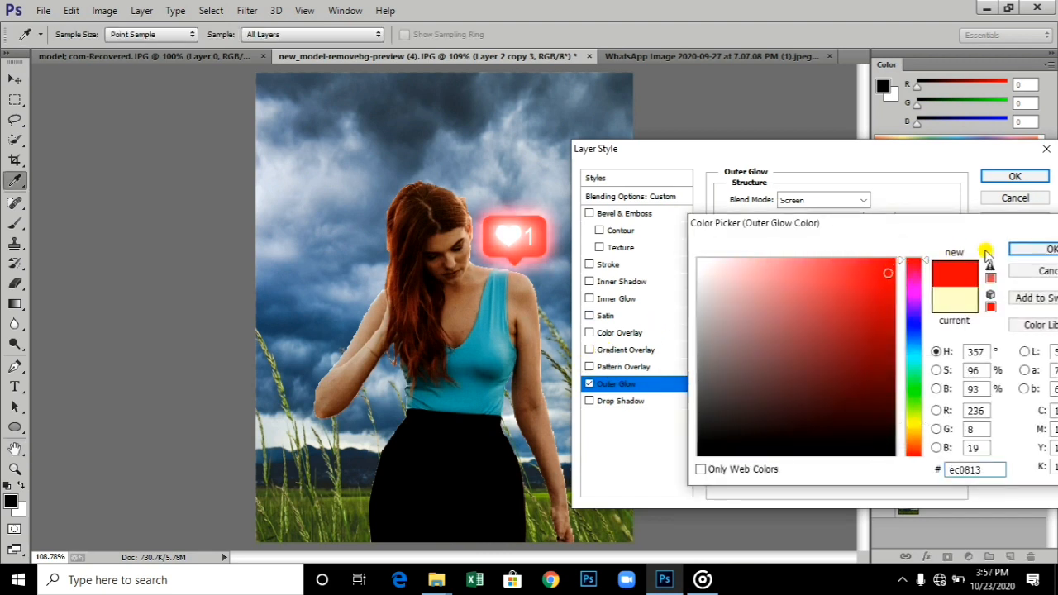
left_click(1025, 249)
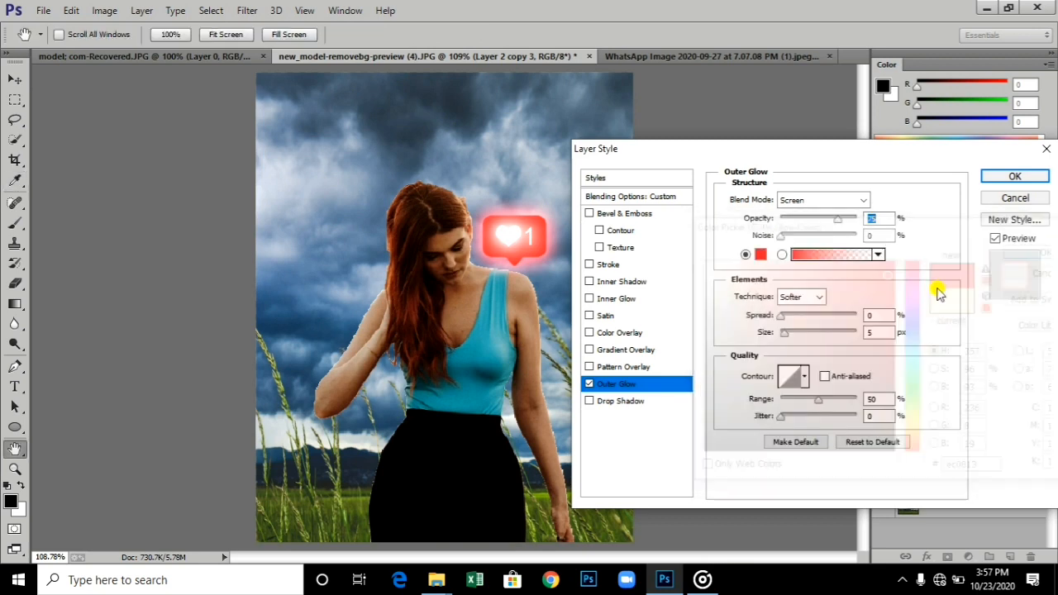
Set the outer glow's blend mode to Soft Light and its size to 18 px, and apply the layer style
left_click(815, 200)
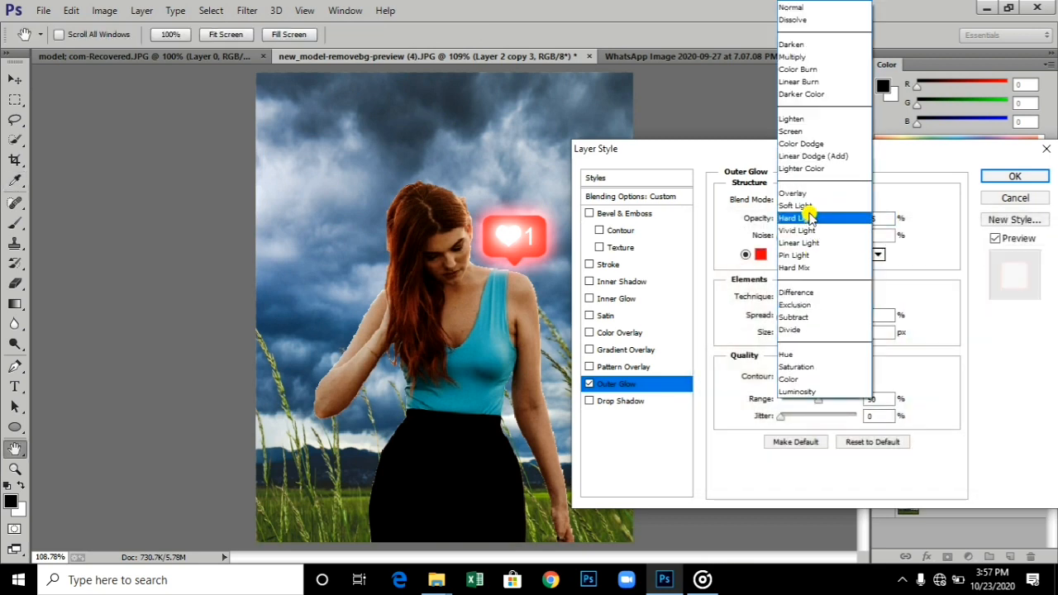
left_click(804, 206)
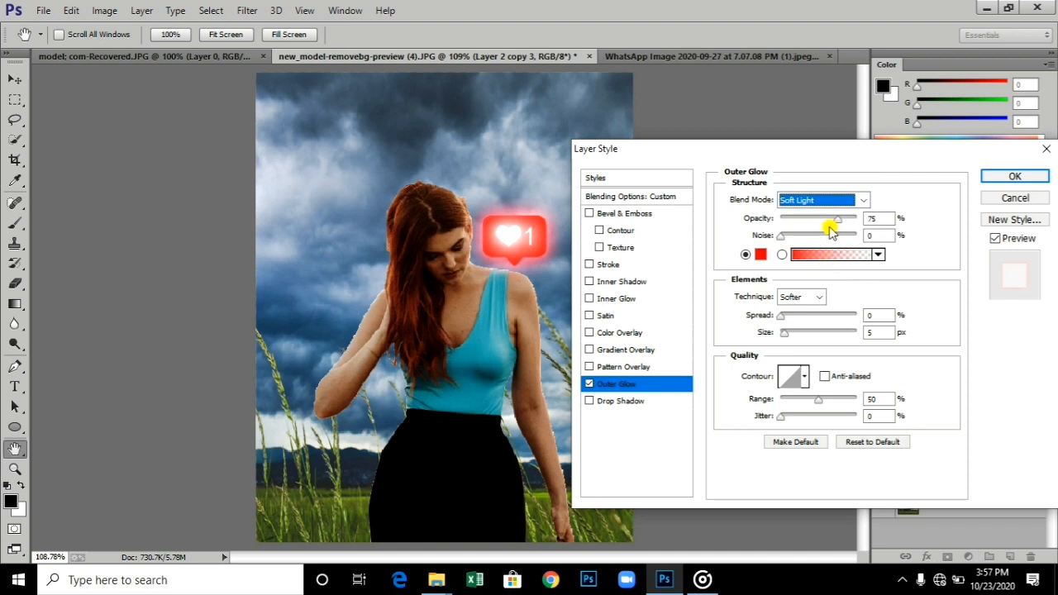
left_click(789, 333)
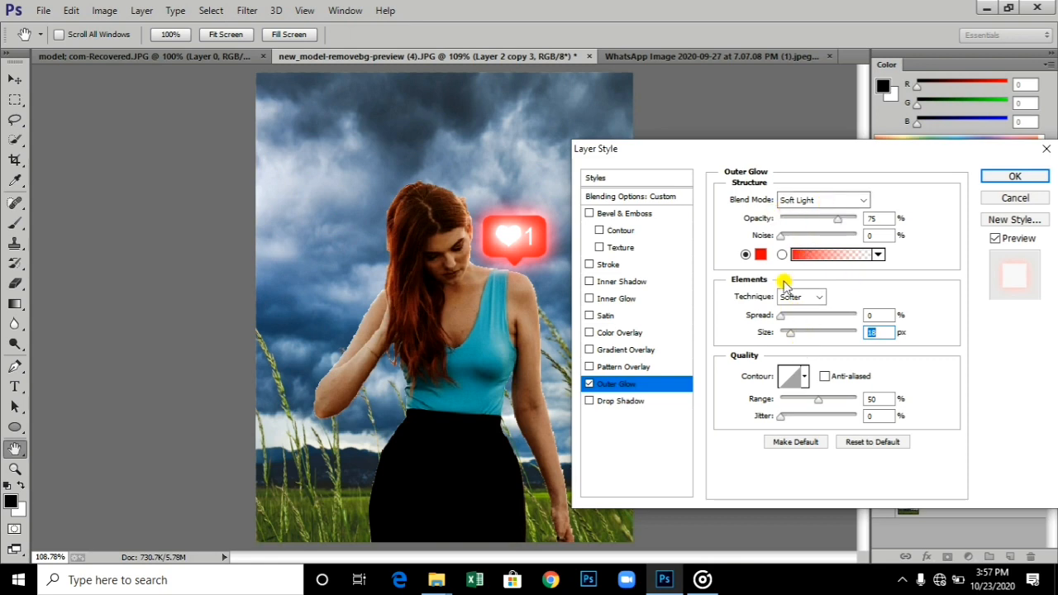
left_click(999, 177)
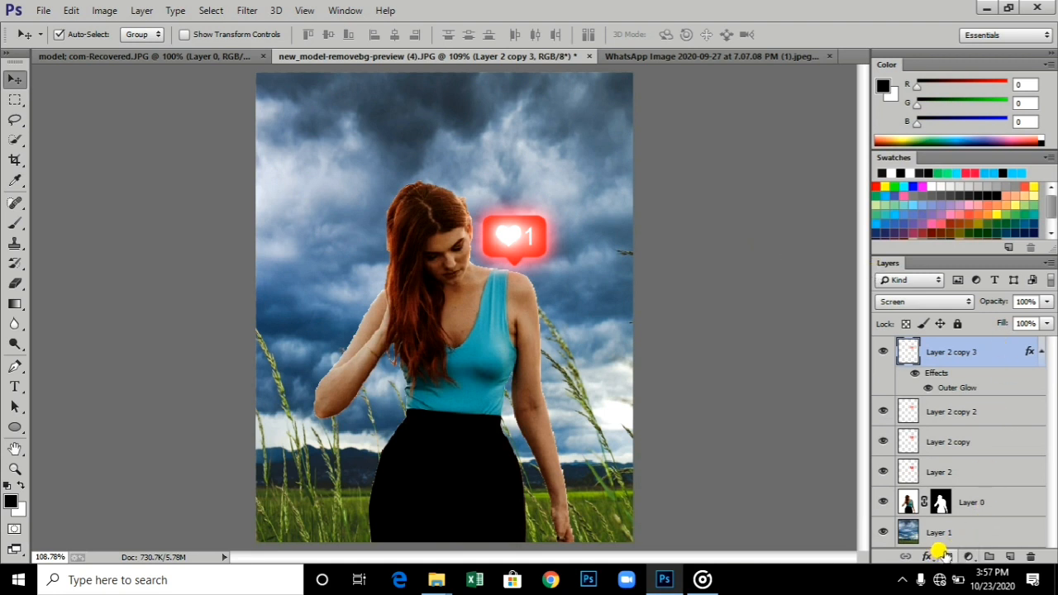
Add a Curves adjustment layer on top and pull its Red channel curve down slightly in the darker midtones
left_click(965, 556)
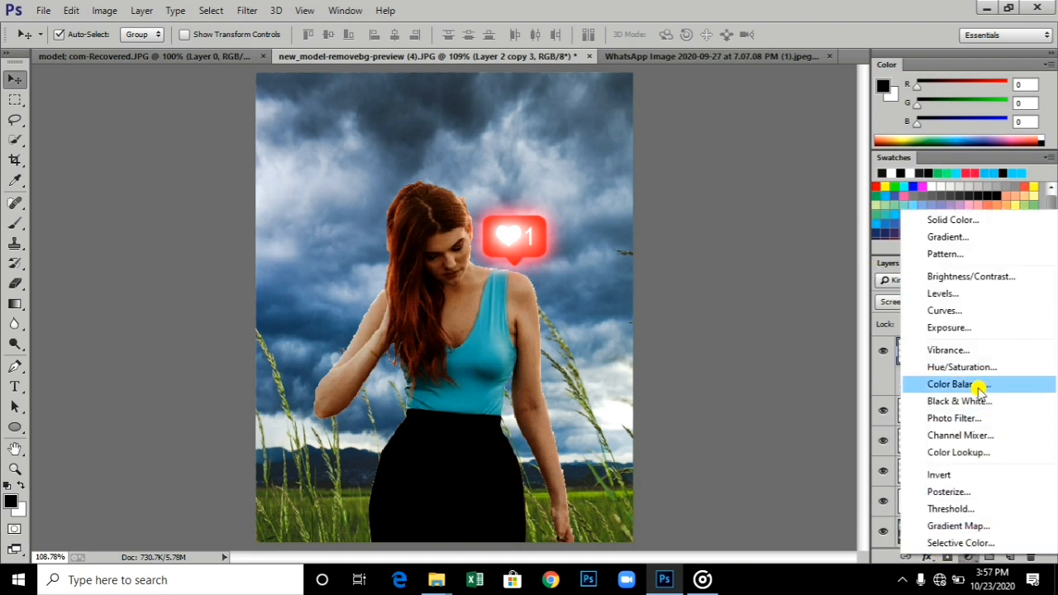
left_click(971, 311)
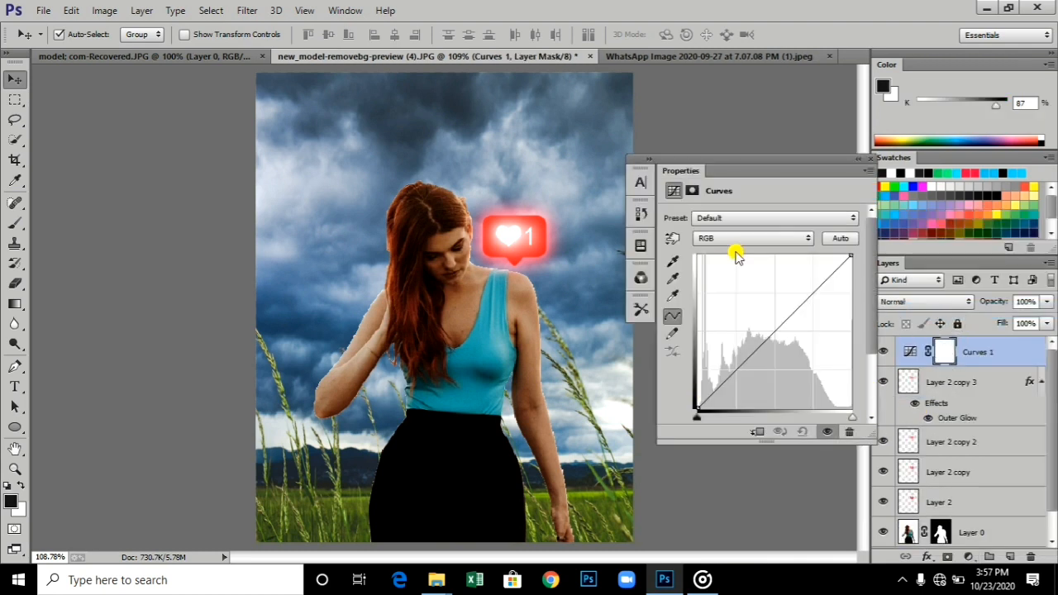
left_click(739, 239)
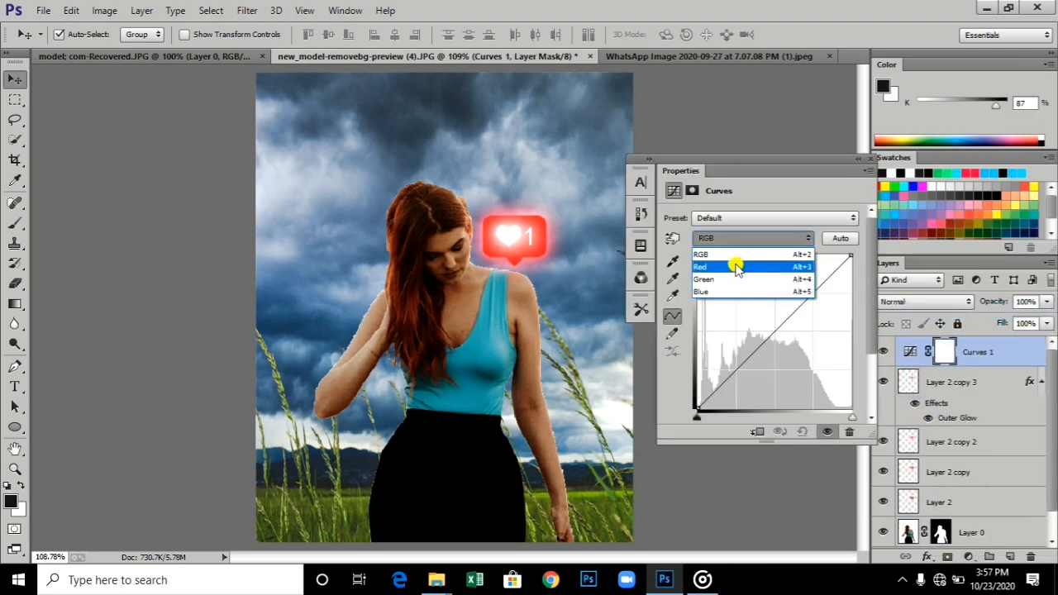
left_click(737, 268)
left_click(738, 363)
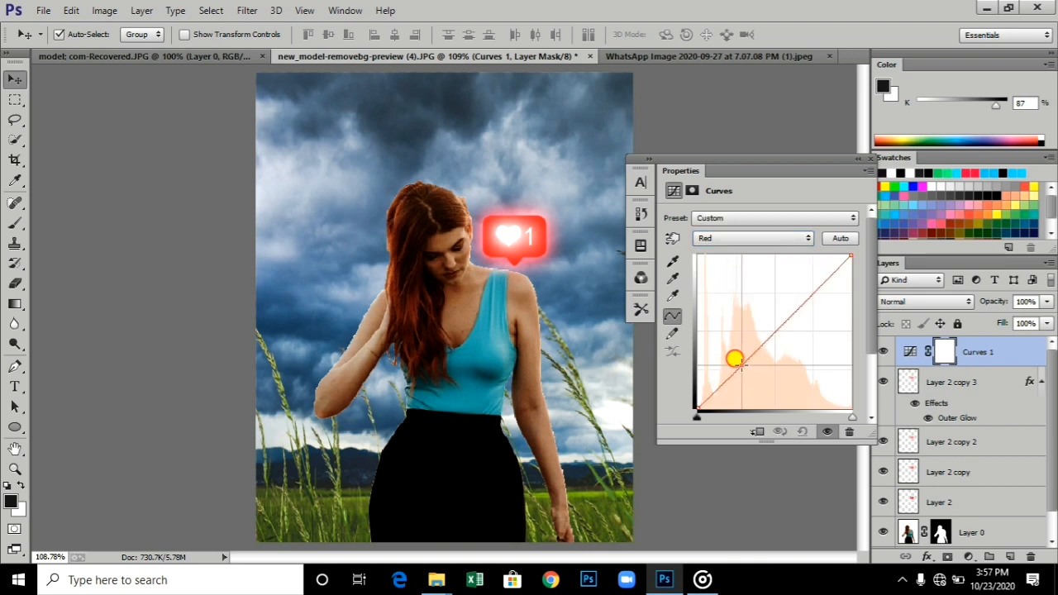
left_click_drag(738, 364, 747, 370)
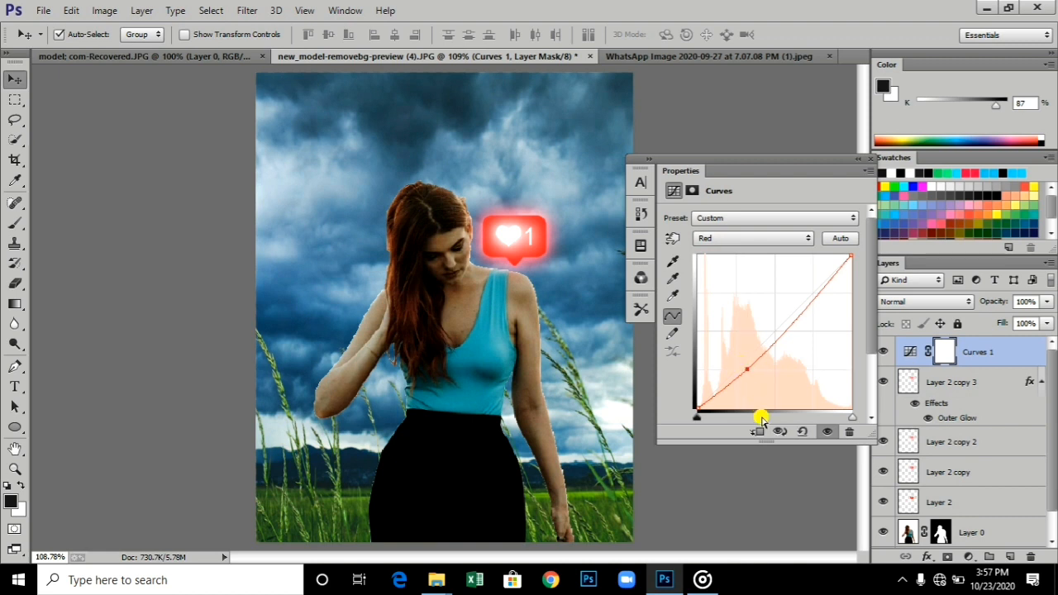
Clip the Curves layer to the glowing bubble copy beneath it and raise its Red curve in the shadows and midtones
left_click(758, 431)
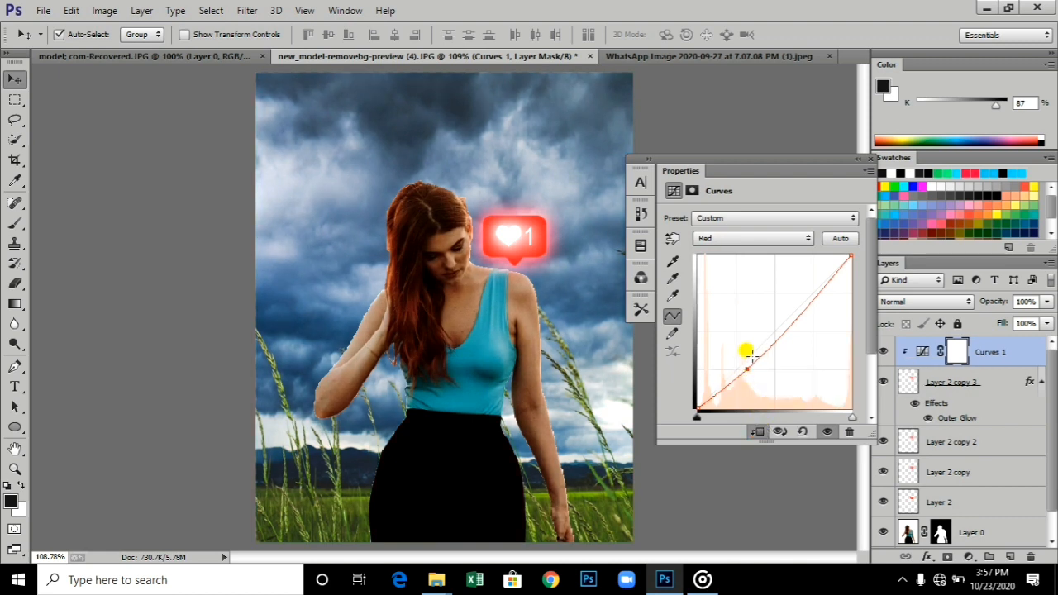
left_click_drag(750, 371, 753, 354)
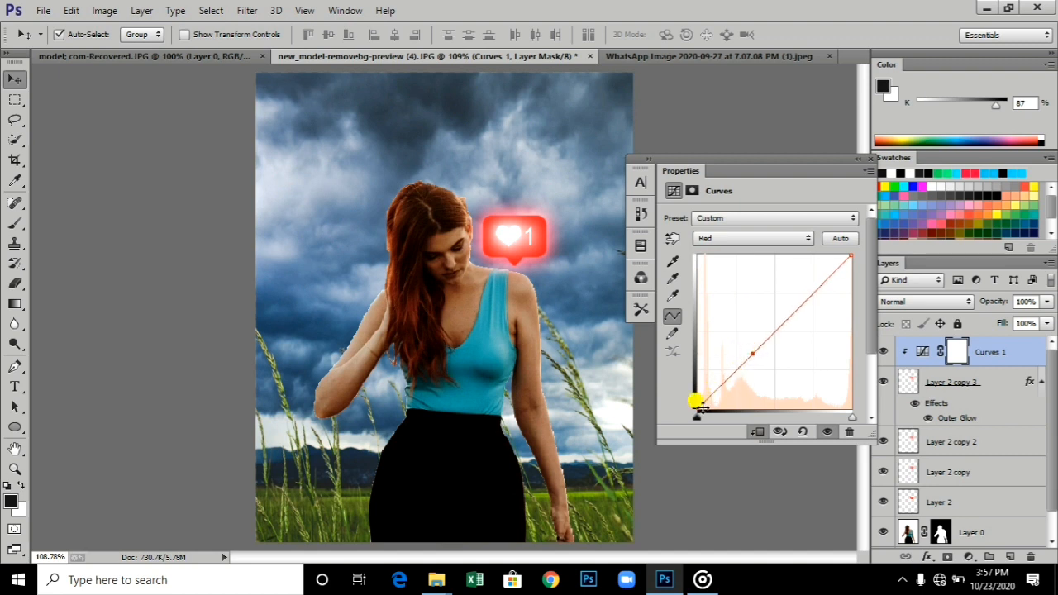
left_click_drag(701, 409, 699, 400)
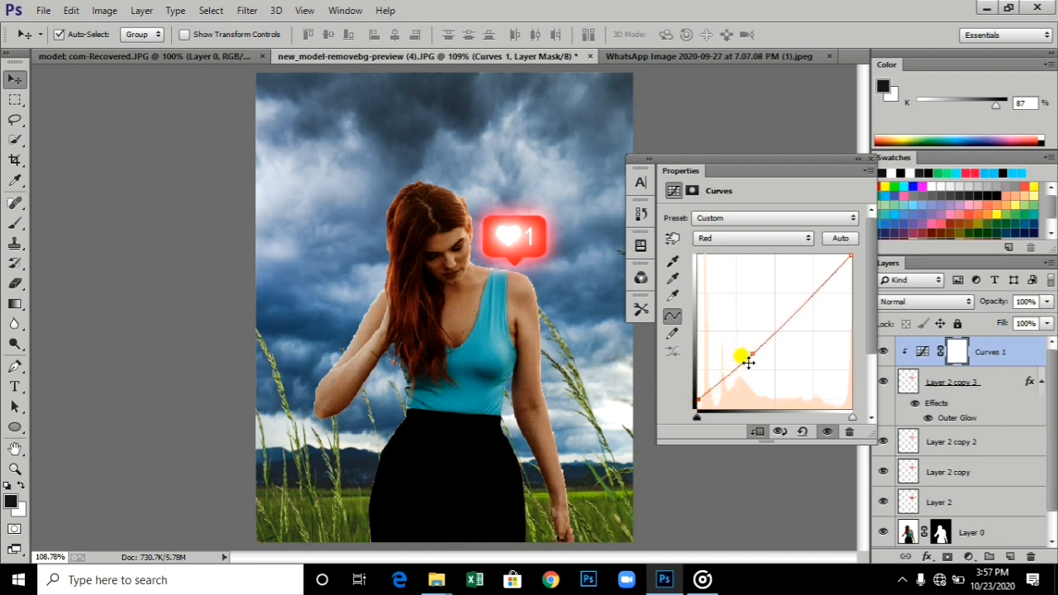
left_click_drag(746, 348, 747, 338)
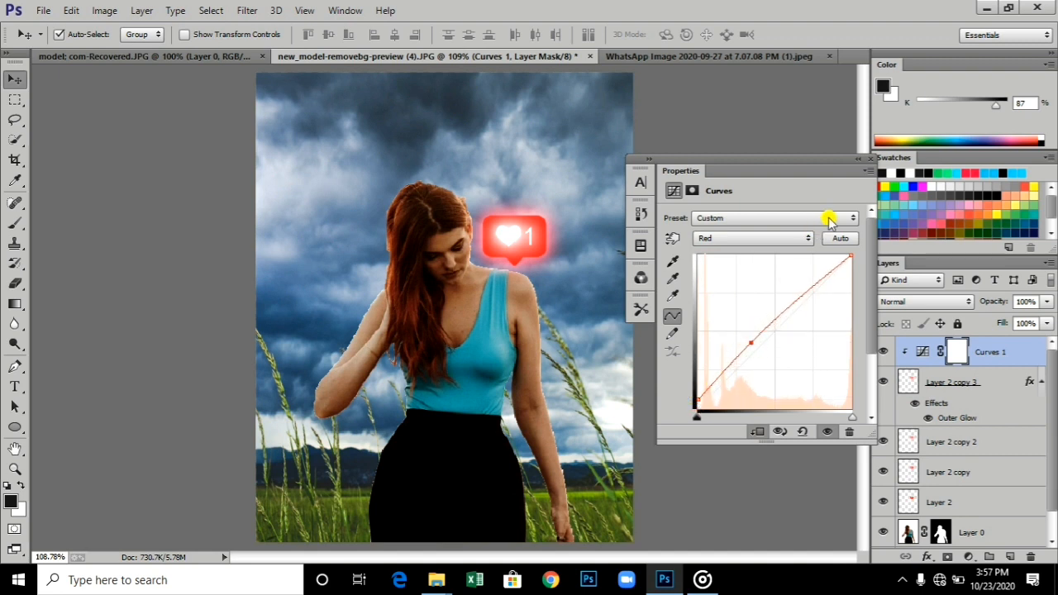
left_click(874, 160)
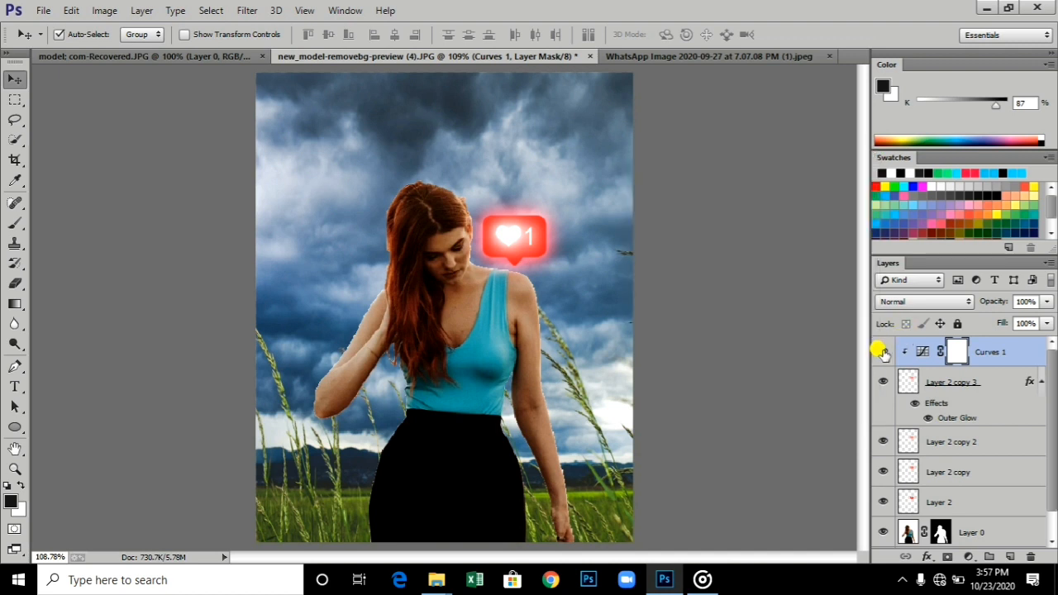
left_click(883, 352)
left_click(883, 352)
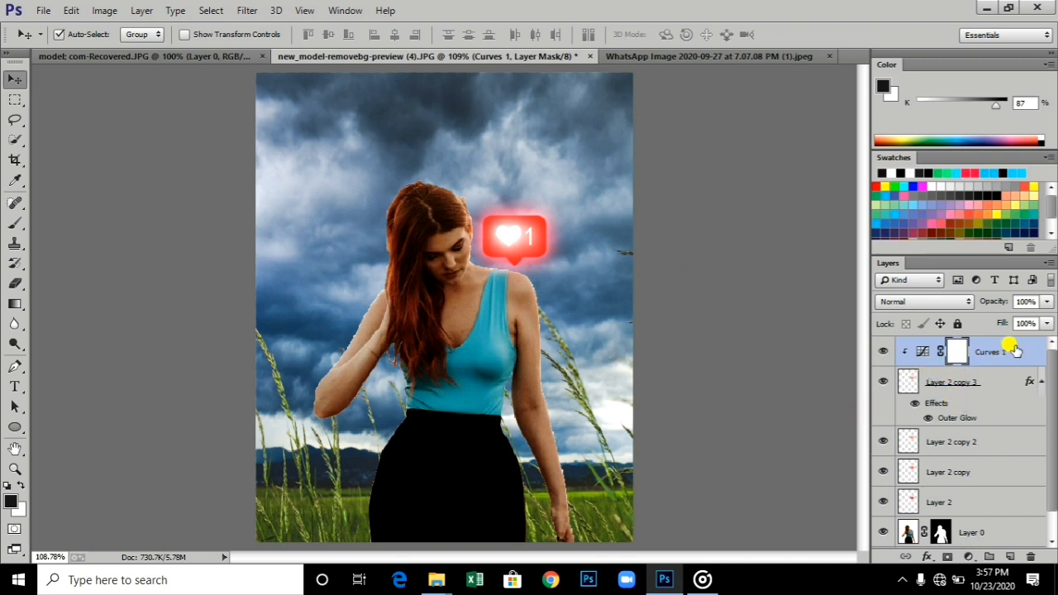
Move the Curves layer directly above the original heart bubble layer, activate the topmost bubble copy, and close the bubble source document
left_click_drag(1008, 353, 1009, 478)
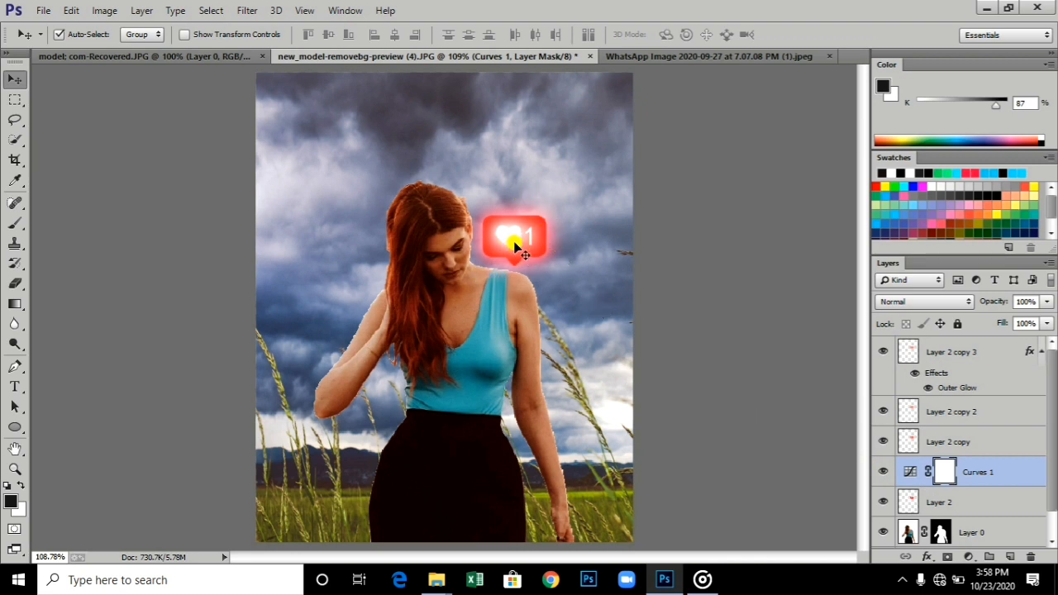
left_click(974, 353)
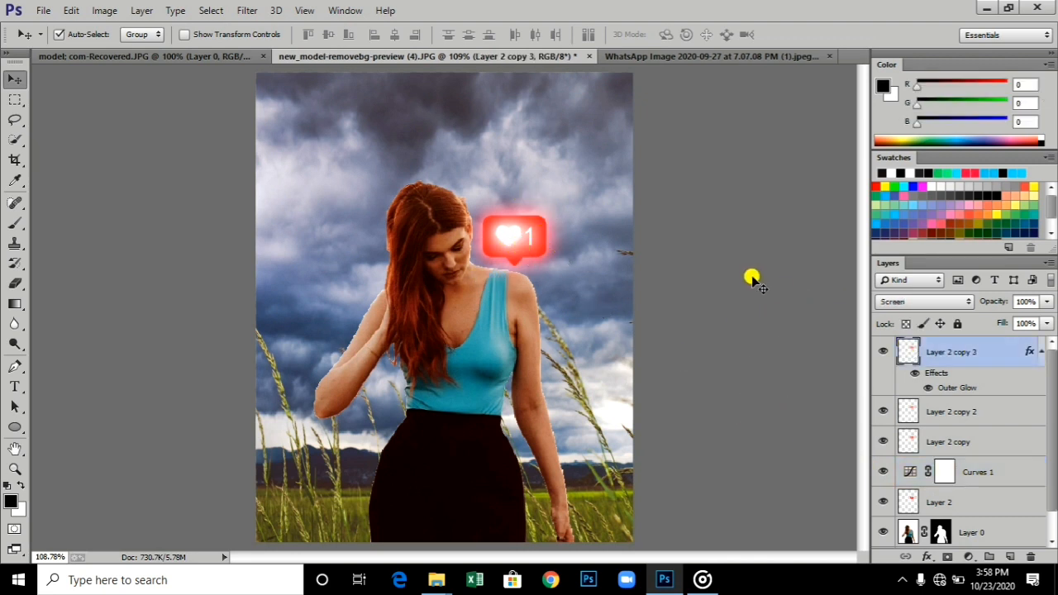
left_click(828, 57)
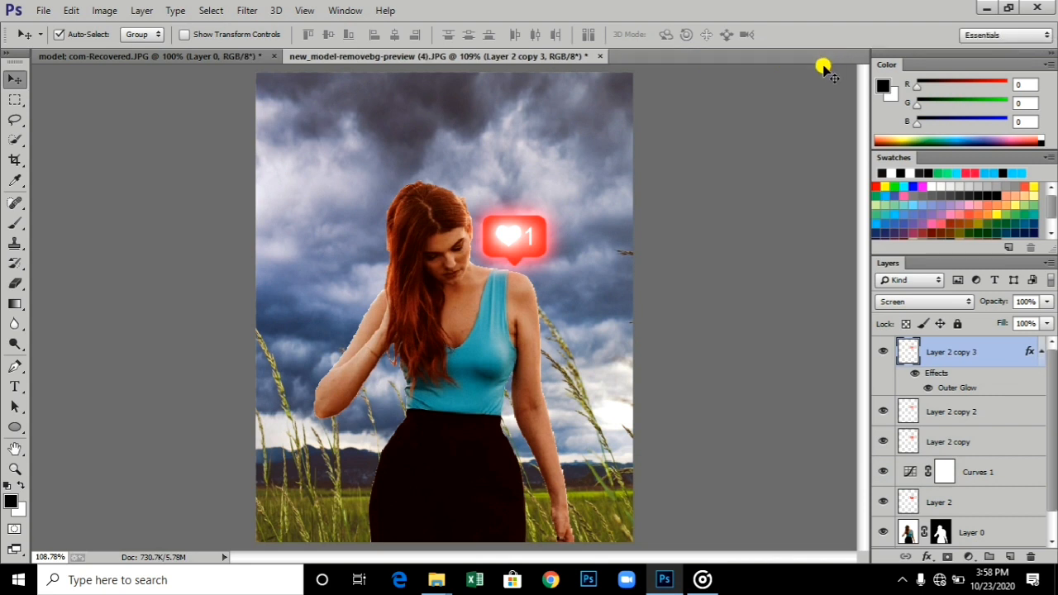
Open the lightning-brushes image and copy it into the woman composite as a new top layer
key("ctrl+o")
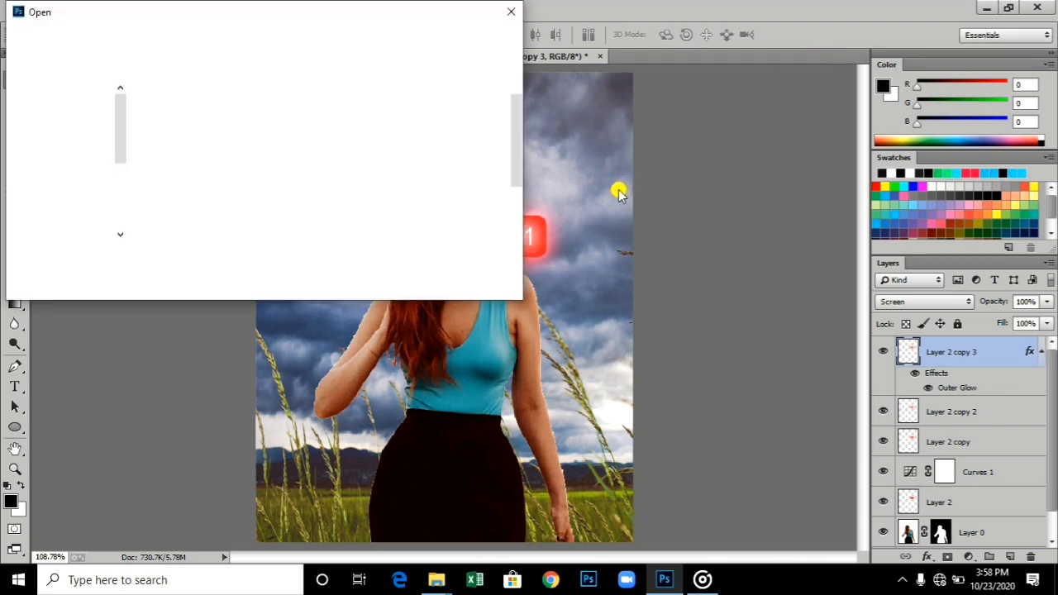
left_click(381, 189)
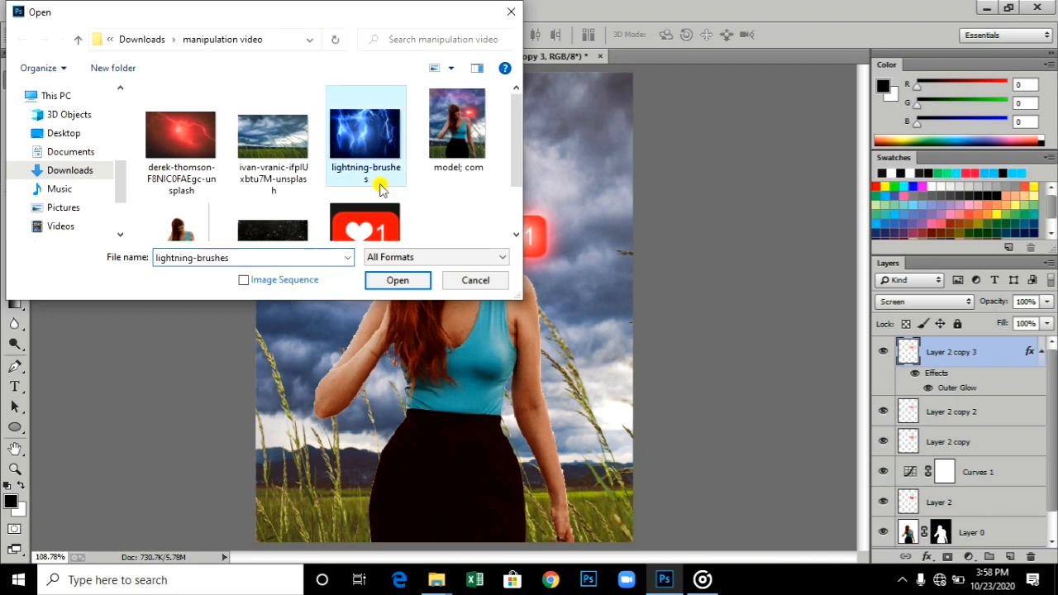
left_click(416, 283)
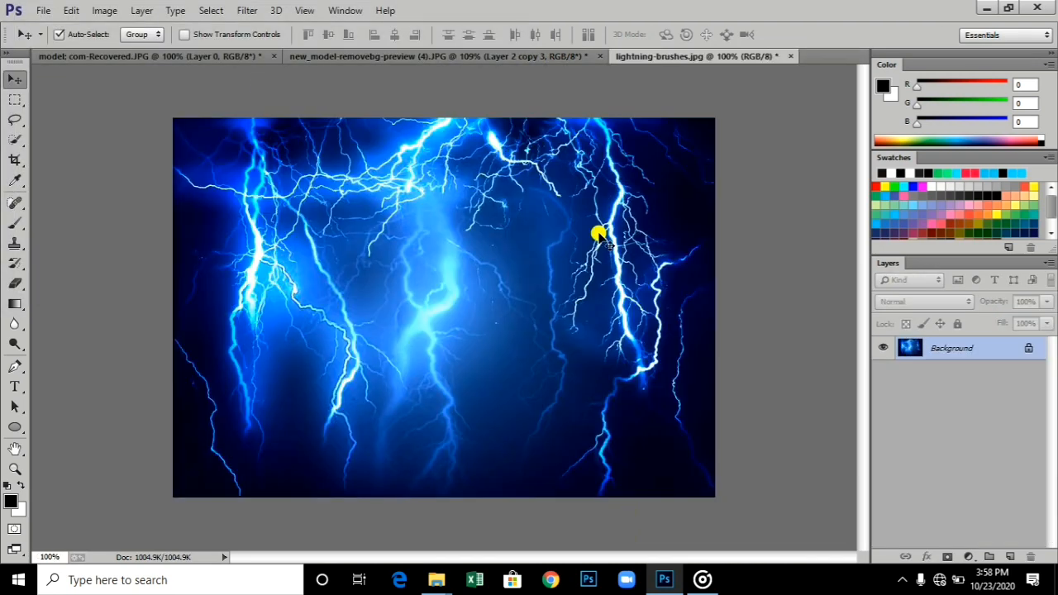
left_click_drag(597, 235, 506, 197)
left_click(592, 301)
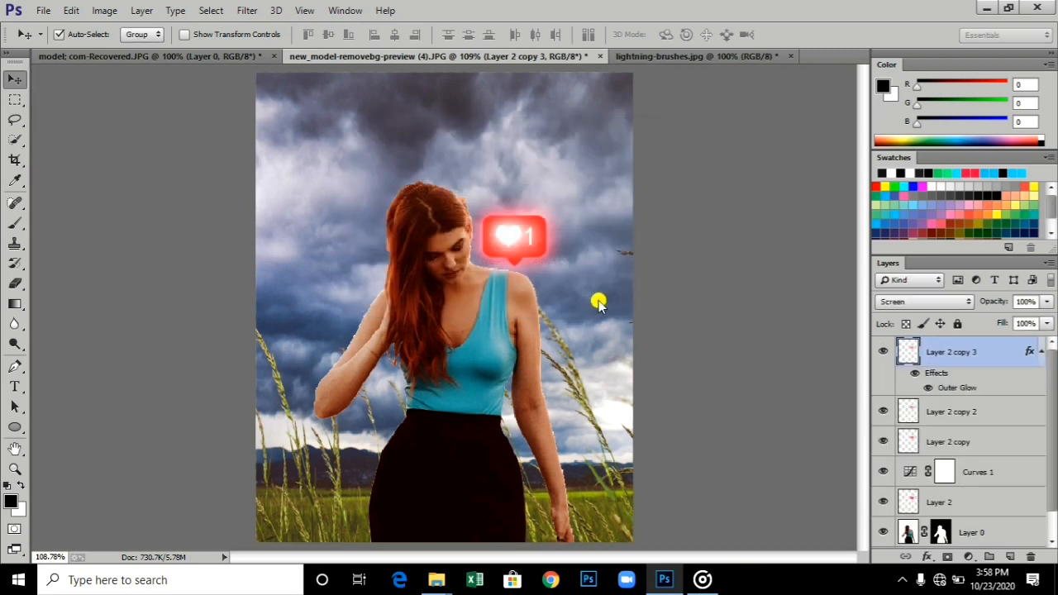
left_click_drag(593, 260, 676, 270)
Transform the lightning layer to about 99% width and reduce its height so it spans only the upper half of the canvas
key("ctrl+t")
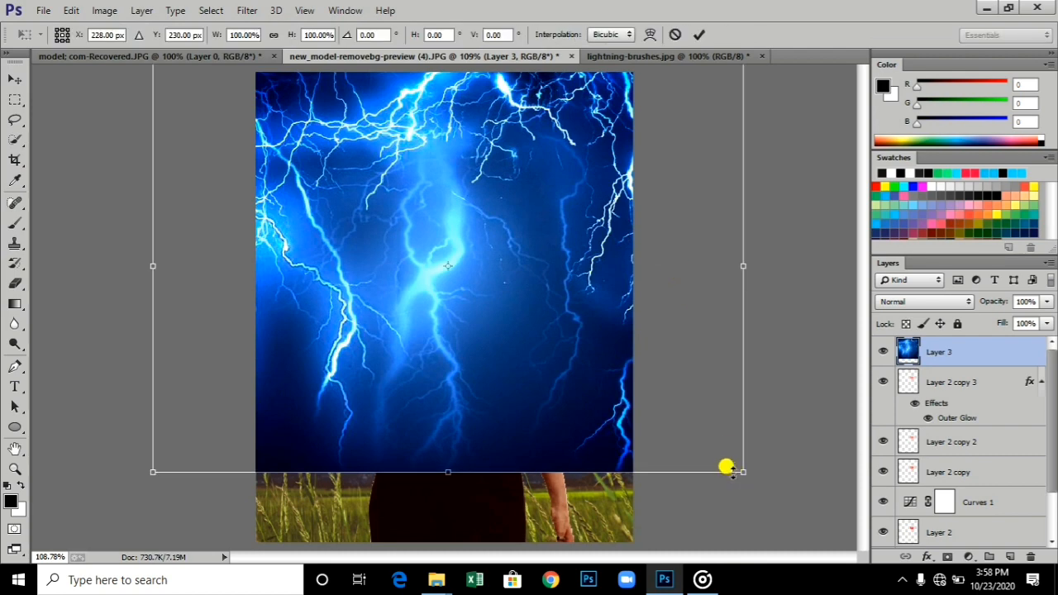
left_click_drag(744, 467, 586, 323)
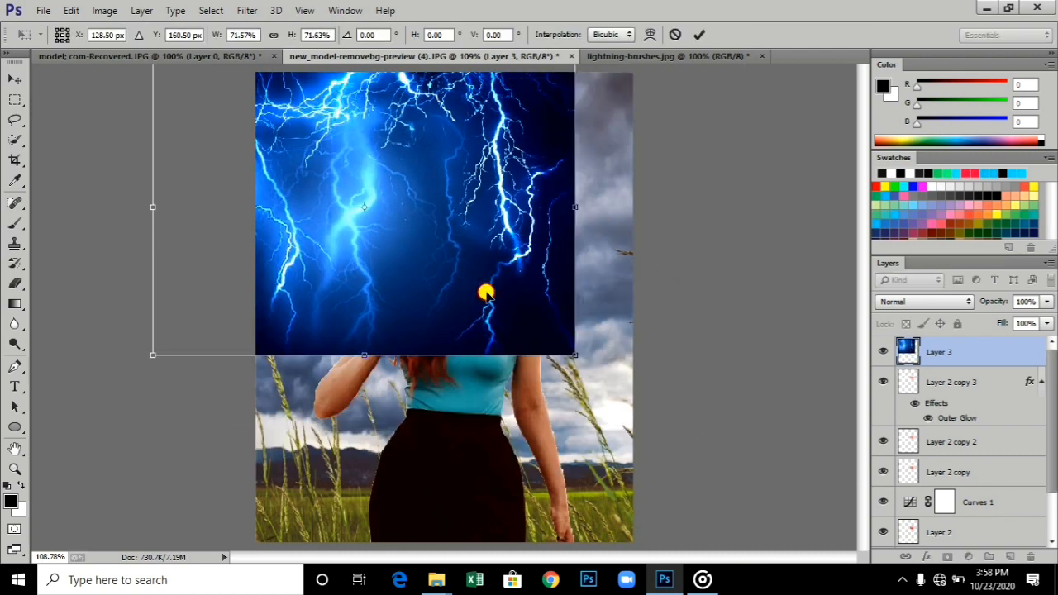
left_click_drag(485, 288, 567, 286)
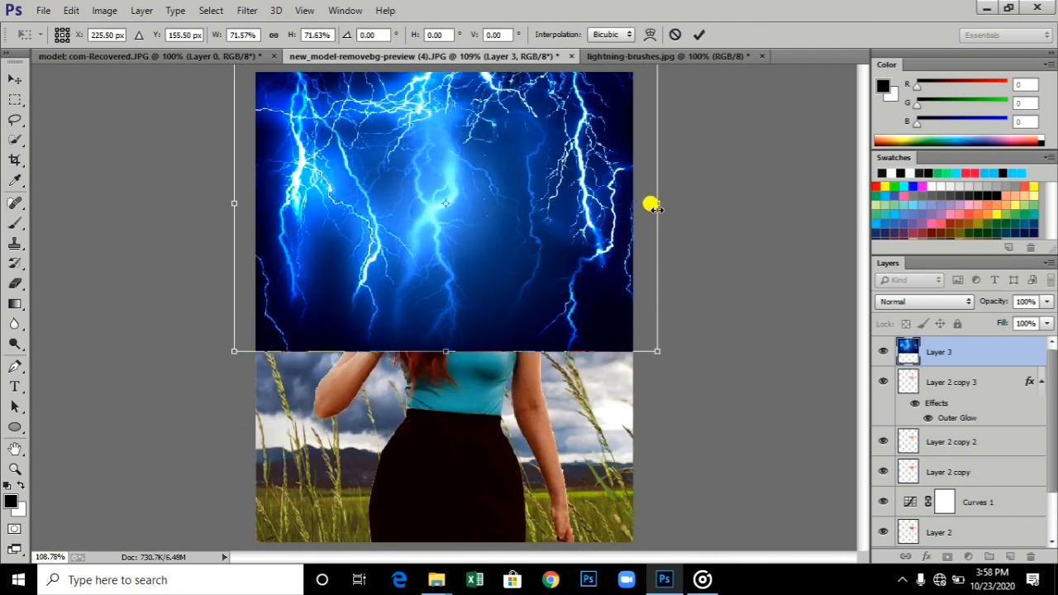
left_click_drag(657, 205, 817, 217)
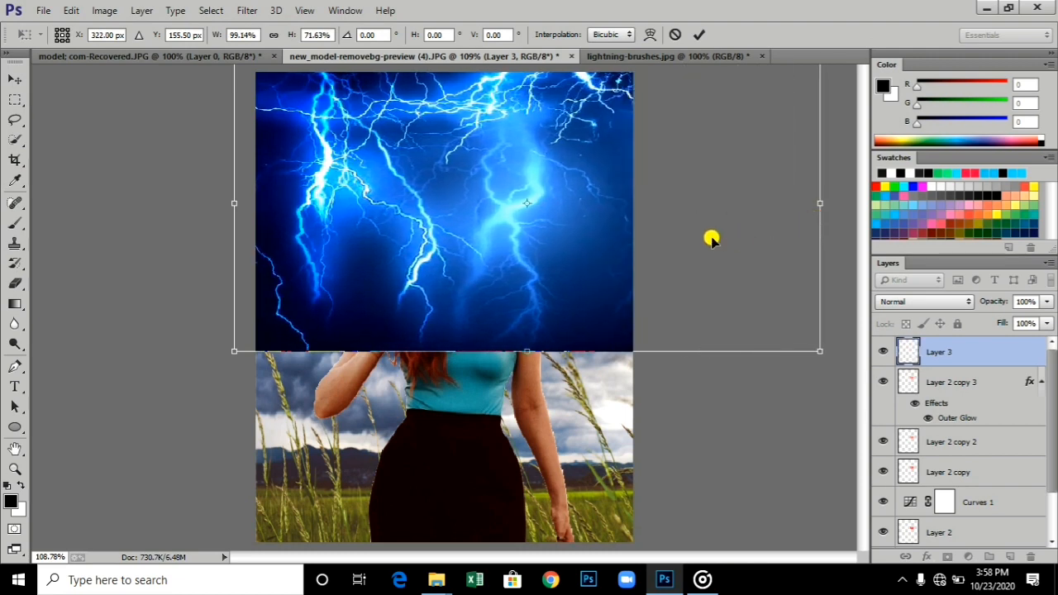
left_click_drag(711, 239, 612, 262)
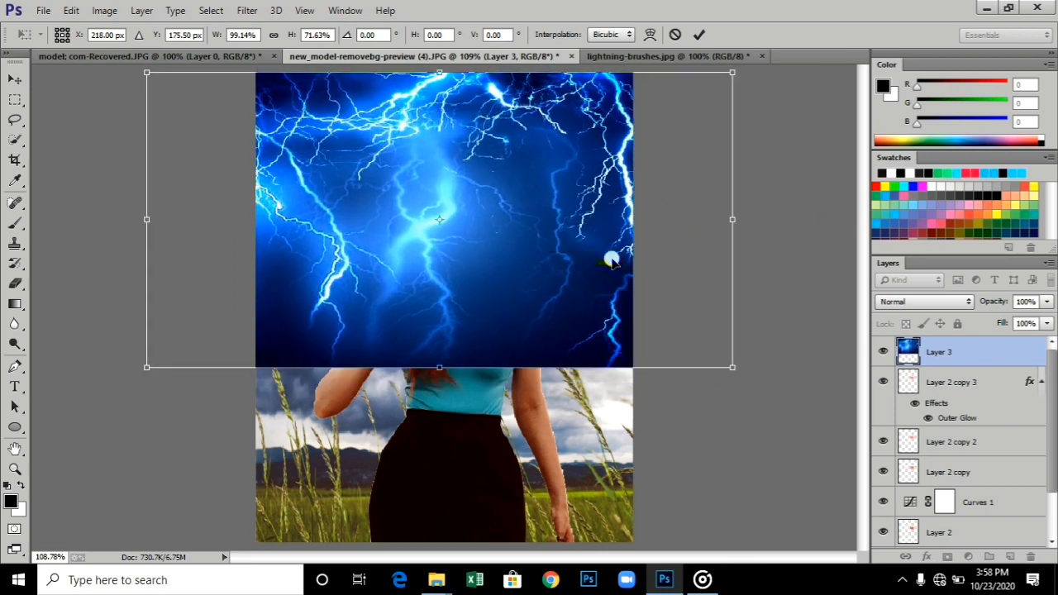
left_click_drag(451, 368, 461, 323)
key("Return")
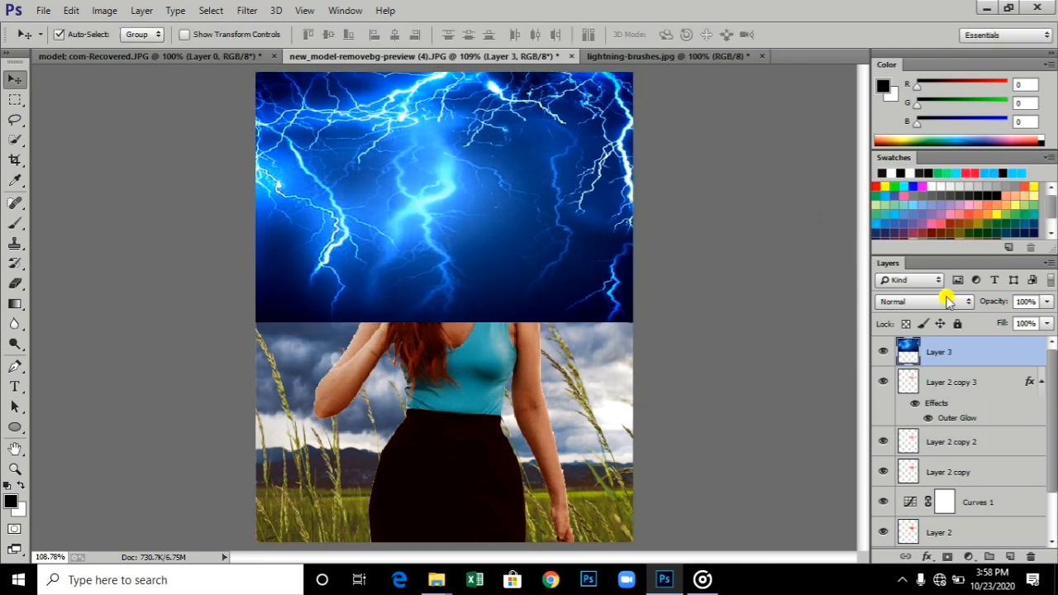
Set the lightning layer's blend mode to Screen and add a layer mask to it
left_click(945, 301)
left_click(897, 131)
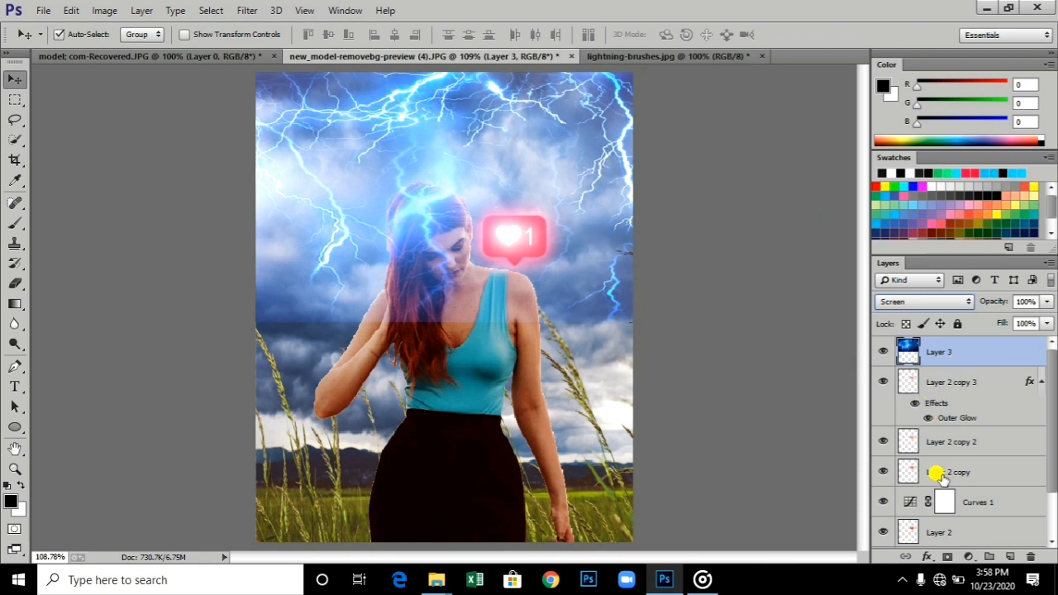
left_click(947, 555)
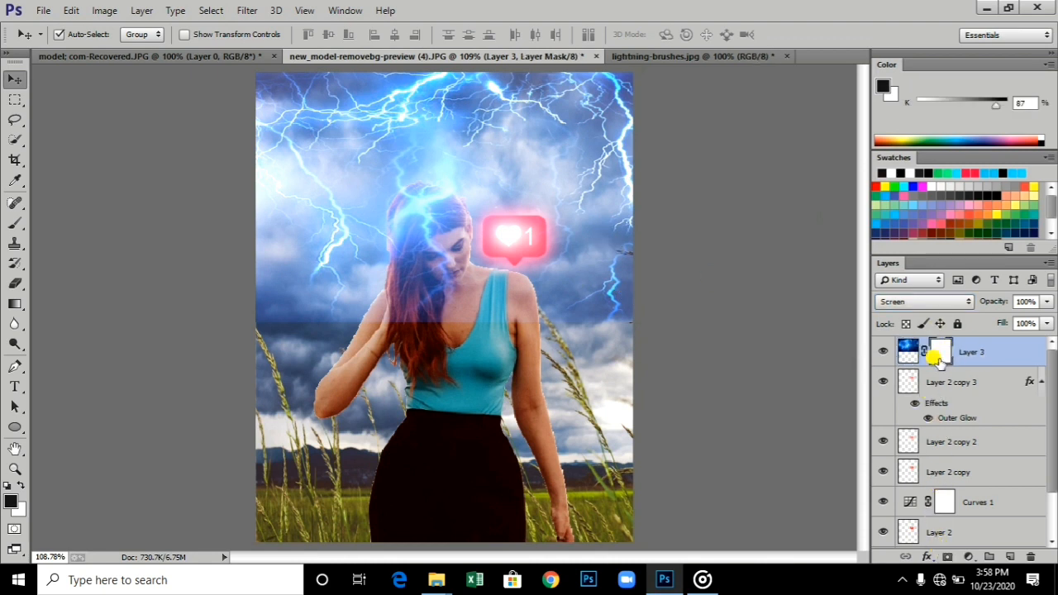
Load the woman's mask as a selection, paint black at 100% brush opacity on the lightning mask over her upper body, and deselect
scroll(964, 491, "down", 1)
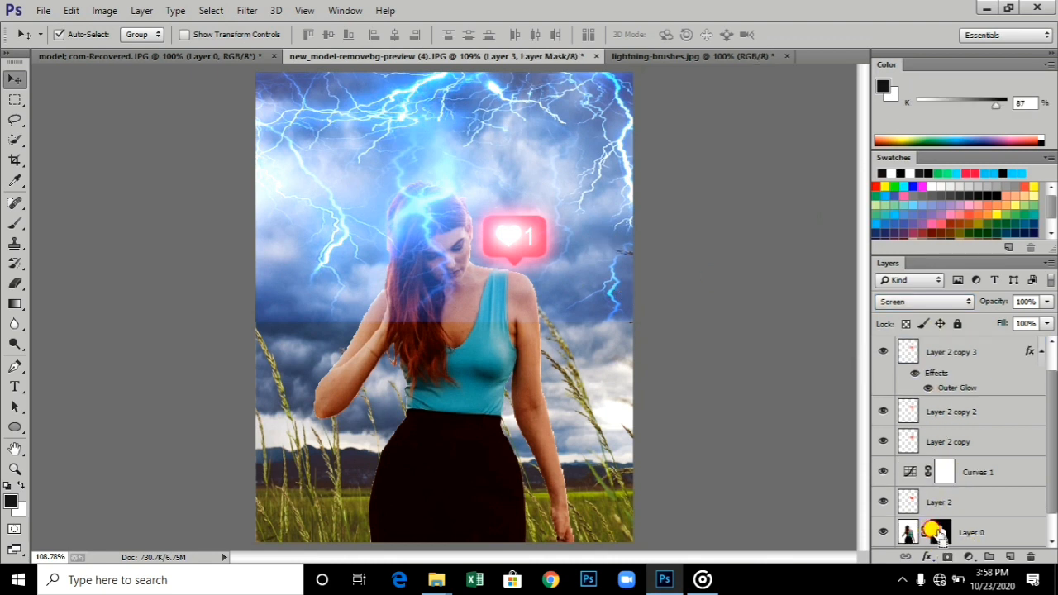
left_click(938, 533, "ctrl")
scroll(943, 465, "up", 1)
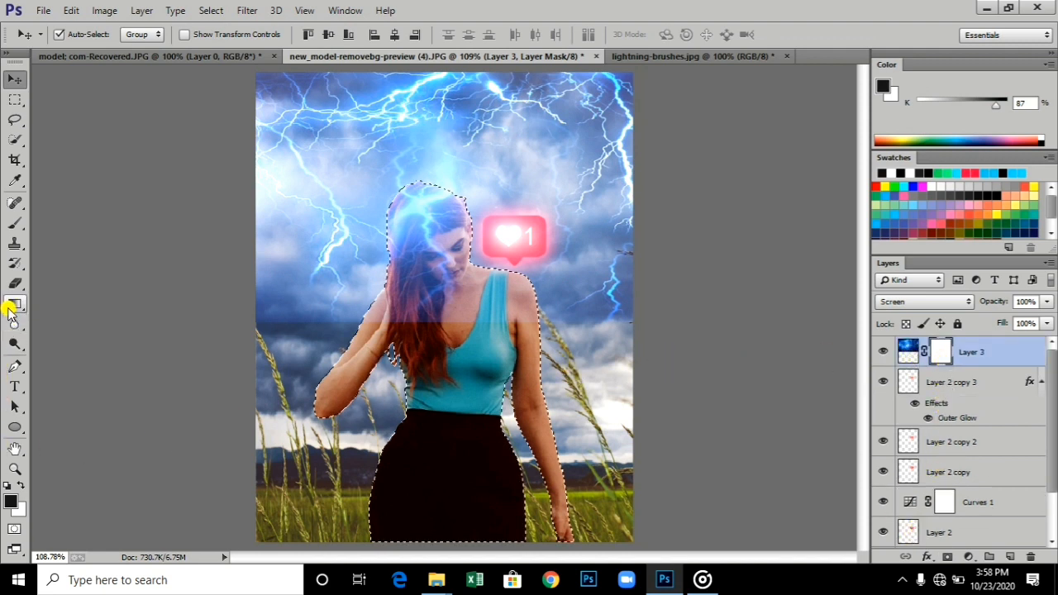
left_click(14, 224)
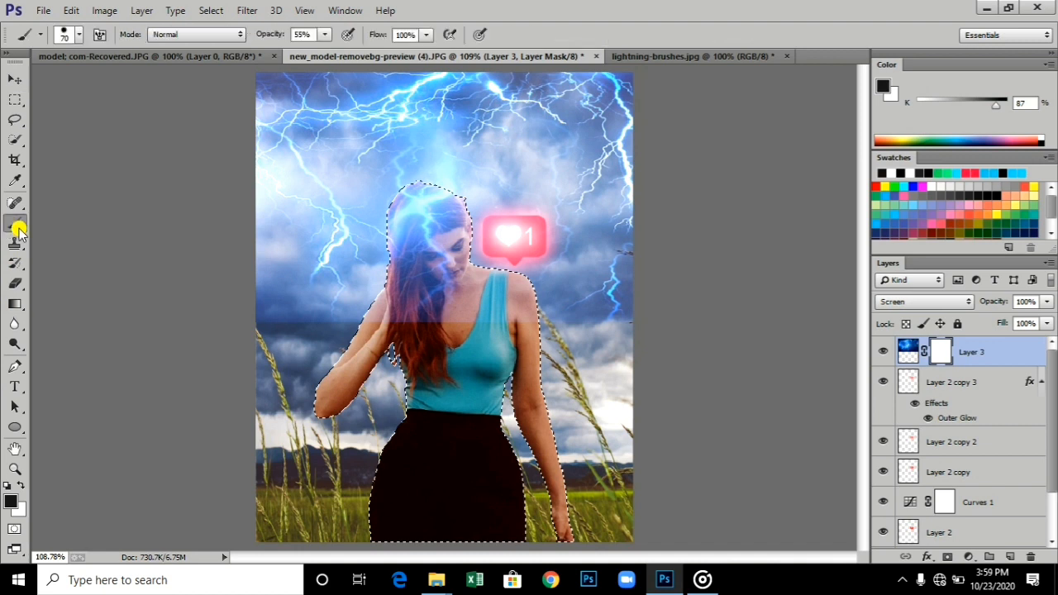
left_click(327, 35)
left_click_drag(348, 52, 361, 52)
mouse_move(402, 230)
left_mouse_down()
mouse_move(396, 180)
mouse_move(342, 307)
left_mouse_up()
mouse_move(308, 398)
left_mouse_down()
mouse_move(437, 135)
mouse_move(436, 289)
mouse_move(416, 207)
mouse_move(497, 336)
mouse_move(392, 163)
mouse_move(358, 326)
mouse_move(246, 399)
mouse_move(515, 213)
left_mouse_up()
key("ctrl+d")
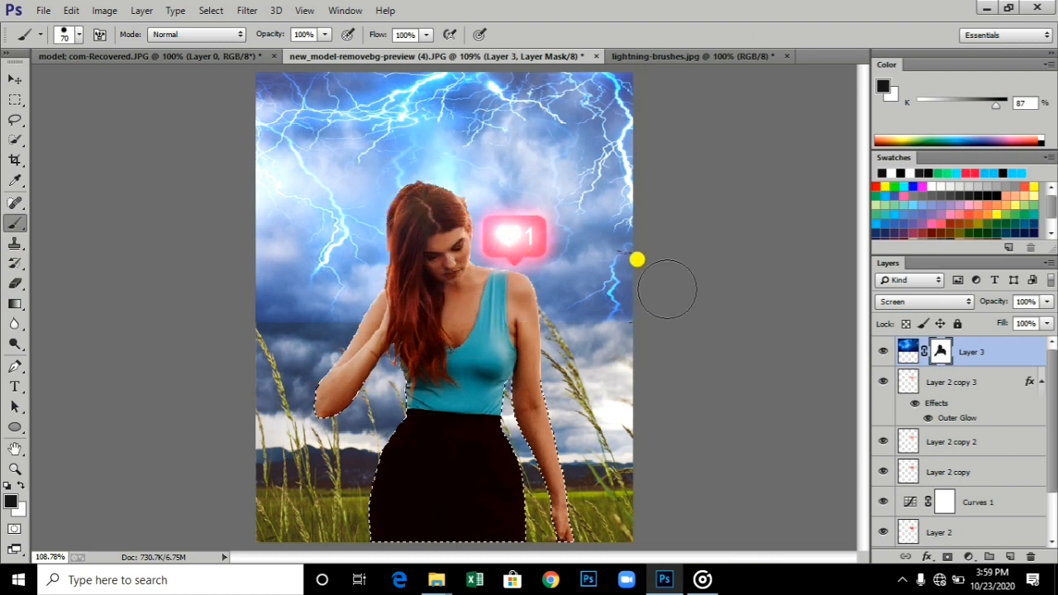
Lower the lightning layer's opacity to 71% and keep its layer mask active
left_click(1045, 303)
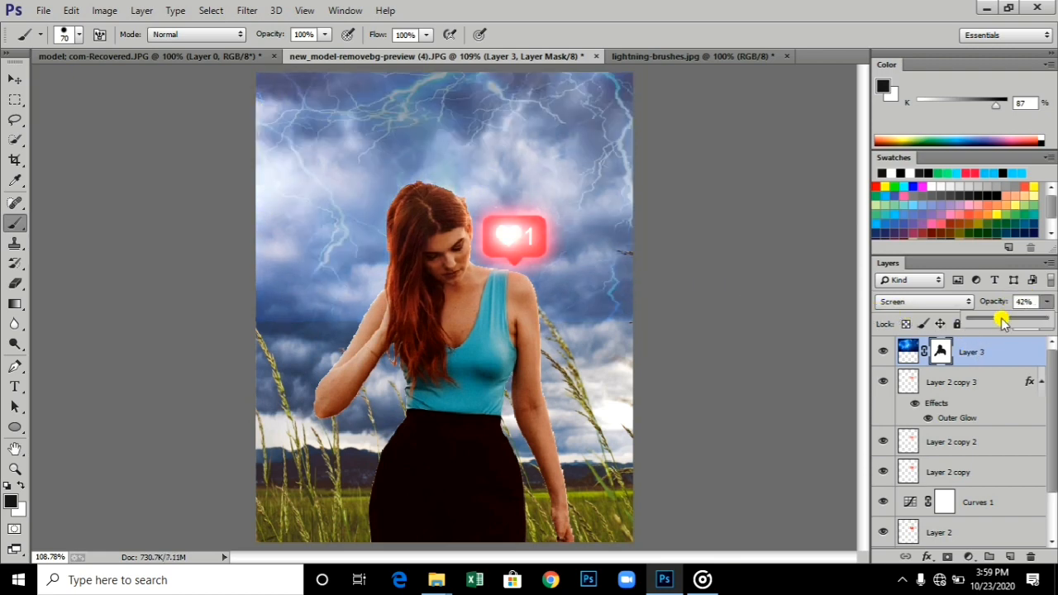
left_click_drag(1015, 324, 1020, 324)
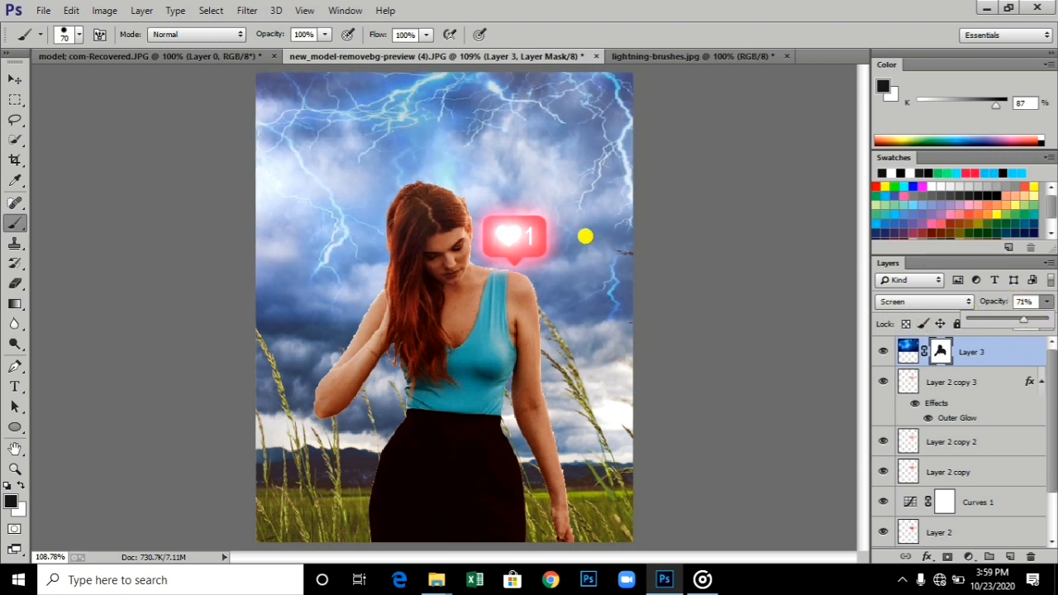
left_click(978, 361)
left_click(954, 362)
left_click(942, 355)
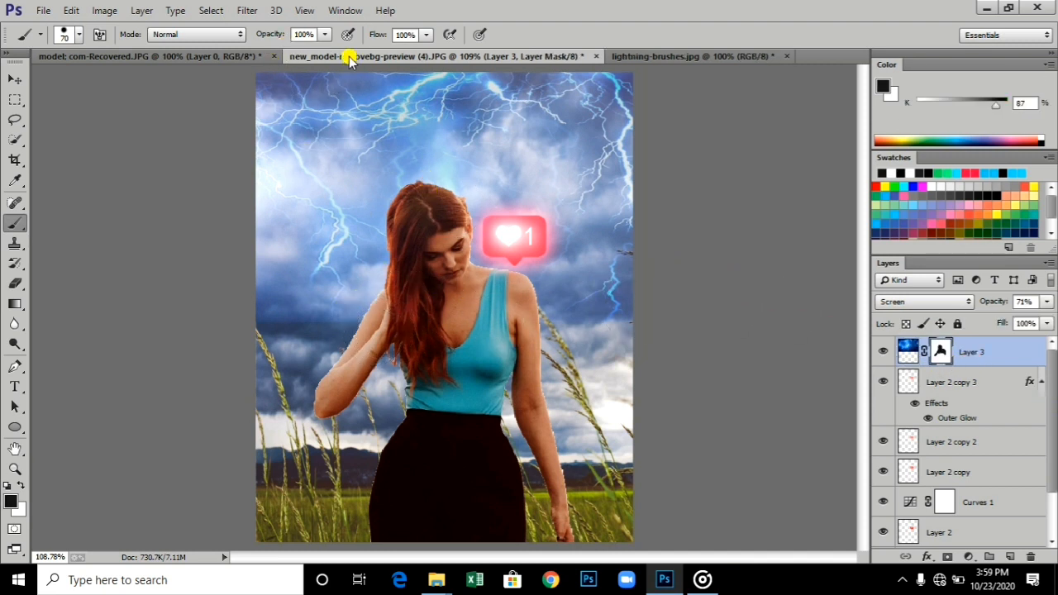
Fade the lightning in the sky around the woman by painting black on its mask at 52%, 26% and 11% brush opacity
left_click(326, 35)
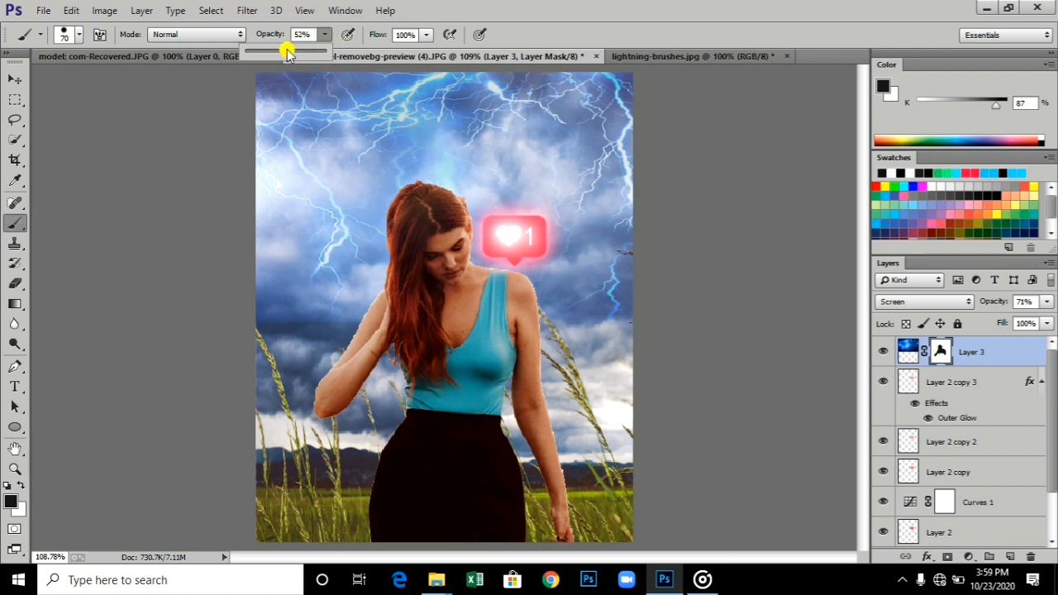
mouse_move(240, 290)
left_mouse_down()
mouse_move(371, 300)
mouse_move(240, 299)
mouse_move(227, 286)
mouse_move(499, 264)
mouse_move(435, 240)
mouse_move(487, 209)
mouse_move(553, 217)
mouse_move(224, 248)
mouse_move(528, 238)
mouse_move(465, 235)
mouse_move(262, 273)
mouse_move(394, 226)
mouse_move(503, 212)
mouse_move(489, 215)
mouse_move(489, 236)
mouse_move(369, 220)
mouse_move(428, 202)
mouse_move(267, 260)
left_mouse_up()
left_click(325, 36)
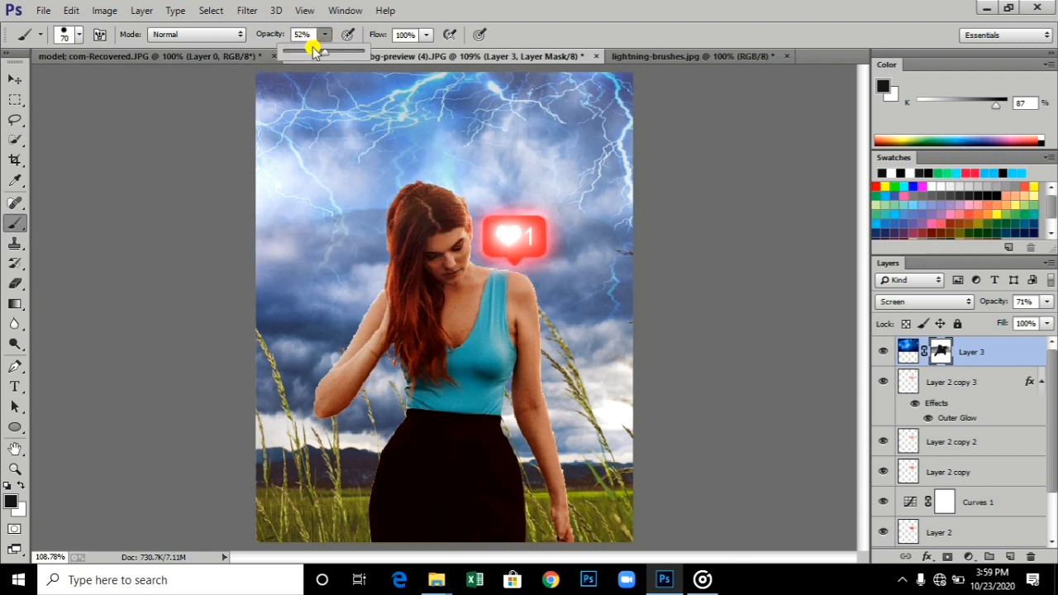
left_click(234, 239)
mouse_move(476, 239)
left_mouse_down()
mouse_move(304, 231)
mouse_move(509, 218)
mouse_move(292, 218)
mouse_move(616, 201)
mouse_move(206, 206)
mouse_move(720, 196)
mouse_move(245, 199)
mouse_move(352, 176)
mouse_move(659, 178)
mouse_move(681, 125)
mouse_move(761, 95)
mouse_move(364, 81)
mouse_move(343, 219)
left_mouse_up()
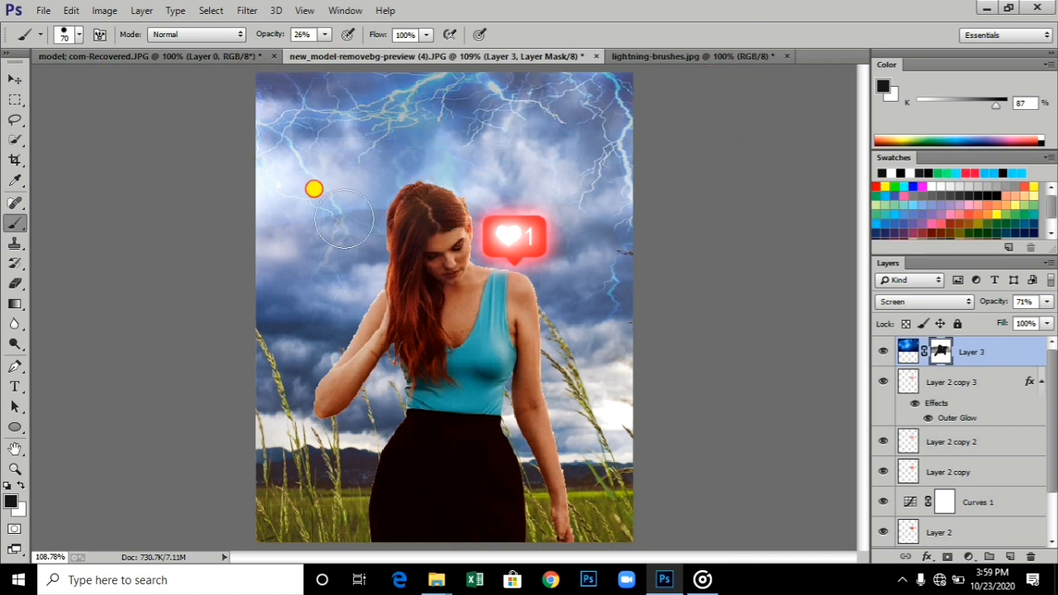
left_click(324, 34)
mouse_move(238, 231)
left_mouse_down()
mouse_move(397, 211)
mouse_move(259, 215)
mouse_move(392, 203)
mouse_move(326, 211)
mouse_move(378, 195)
mouse_move(510, 187)
mouse_move(628, 228)
mouse_move(480, 200)
mouse_move(519, 189)
mouse_move(369, 183)
mouse_move(355, 199)
mouse_move(364, 195)
mouse_move(314, 189)
mouse_move(662, 184)
mouse_move(303, 146)
mouse_move(694, 152)
mouse_move(312, 161)
mouse_move(619, 213)
mouse_move(524, 236)
mouse_move(502, 232)
mouse_move(479, 179)
mouse_move(543, 190)
mouse_move(430, 182)
mouse_move(72, 381)
left_mouse_up()
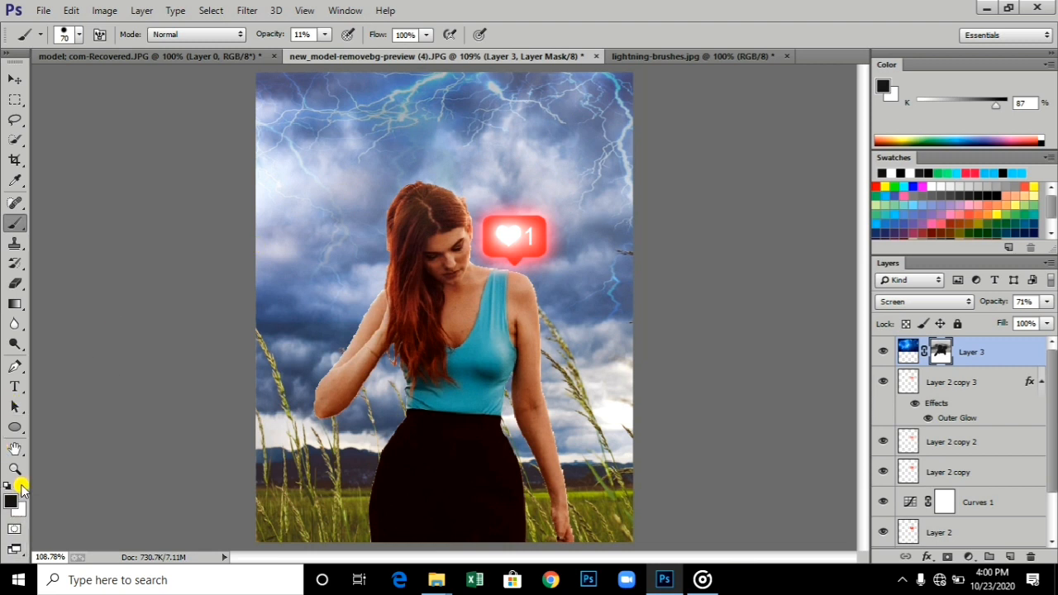
Paint white on the lightning mask with a 20 px brush at 24% opacity to bring back the bolts along the upper sky
left_click(20, 485)
key("bracketleft")
key("bracketleft")
key("bracketleft")
key("bracketleft")
key("bracketleft")
key("bracketleft")
key("bracketleft")
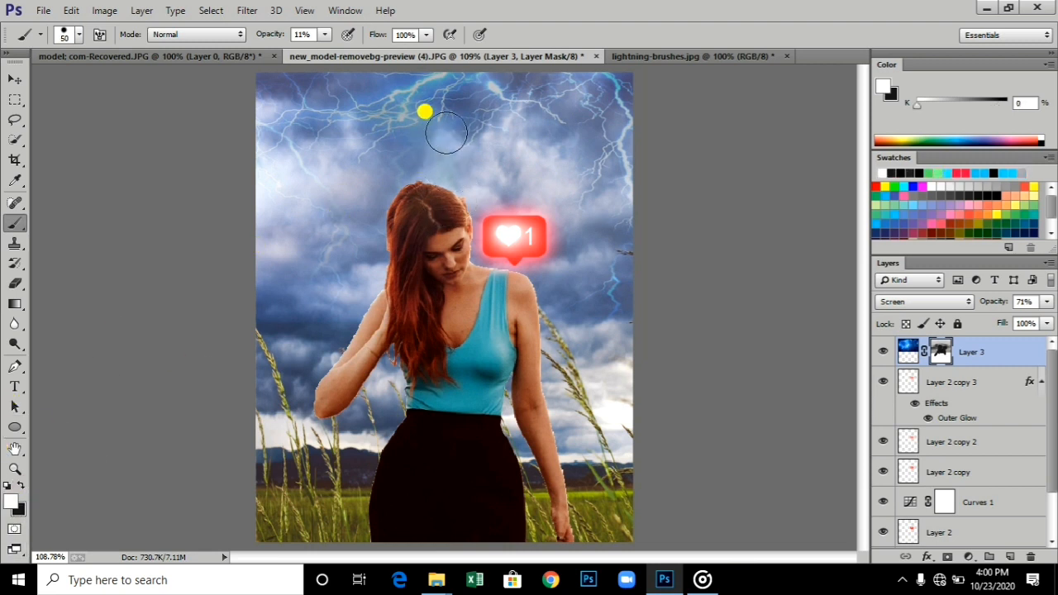
left_click(325, 36)
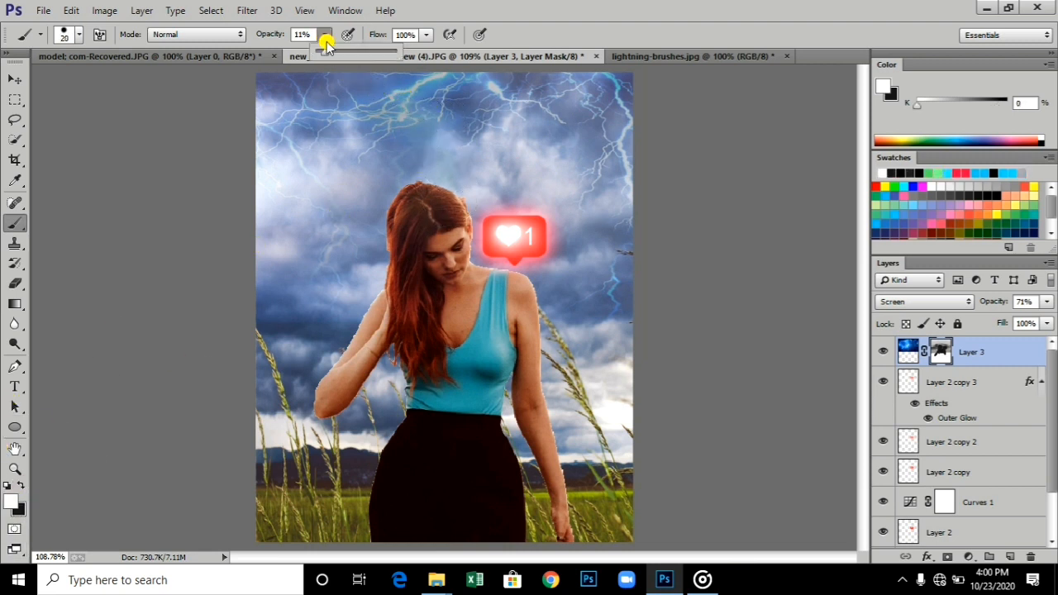
left_click(430, 80)
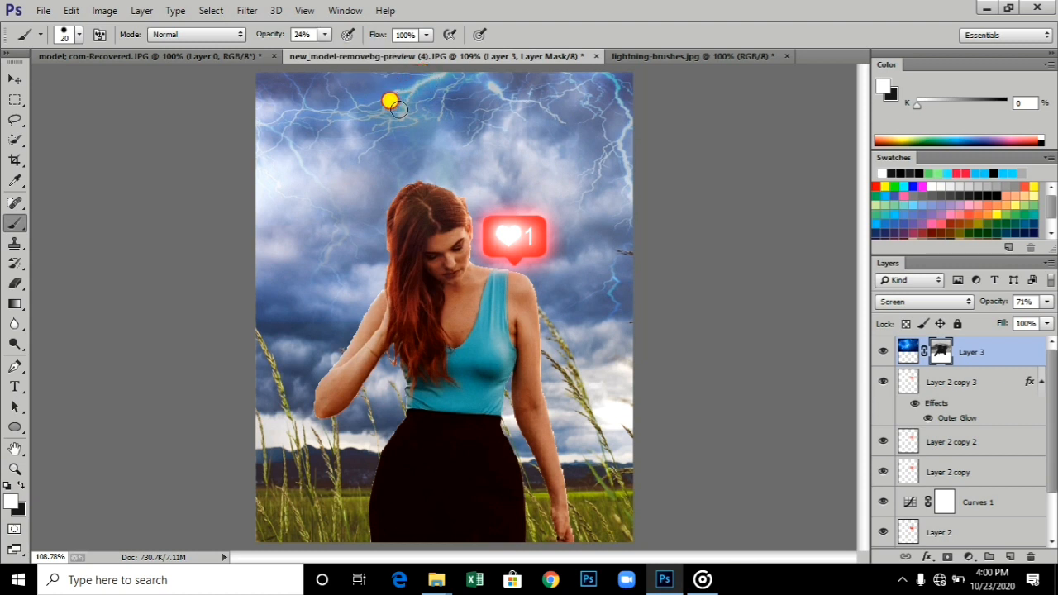
left_click_drag(398, 109, 272, 112)
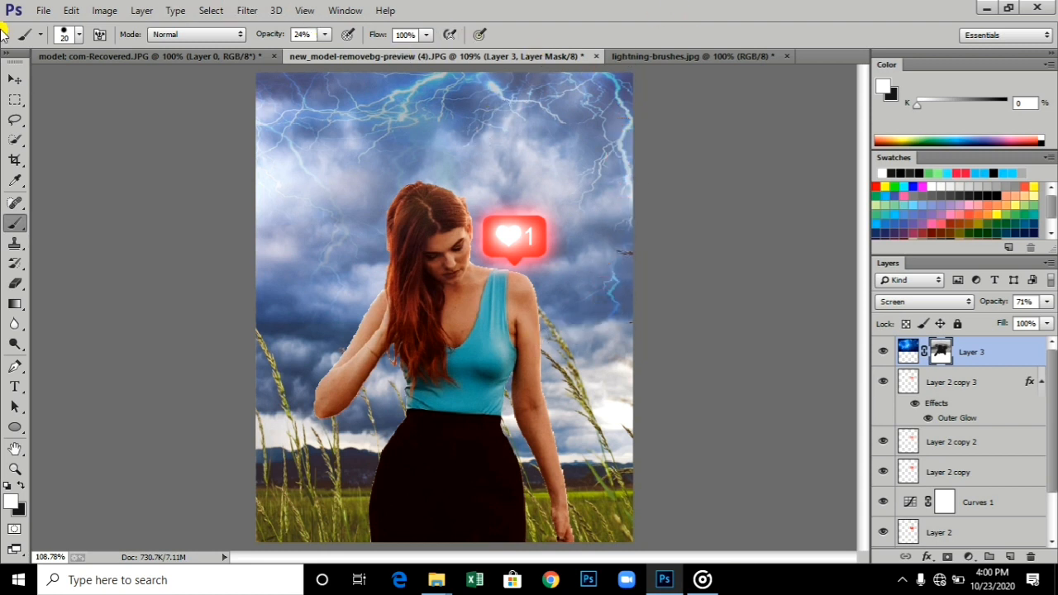
Open the snow texture image and paste it into the woman composite, converting its colors to preserve their appearance
left_click(15, 78)
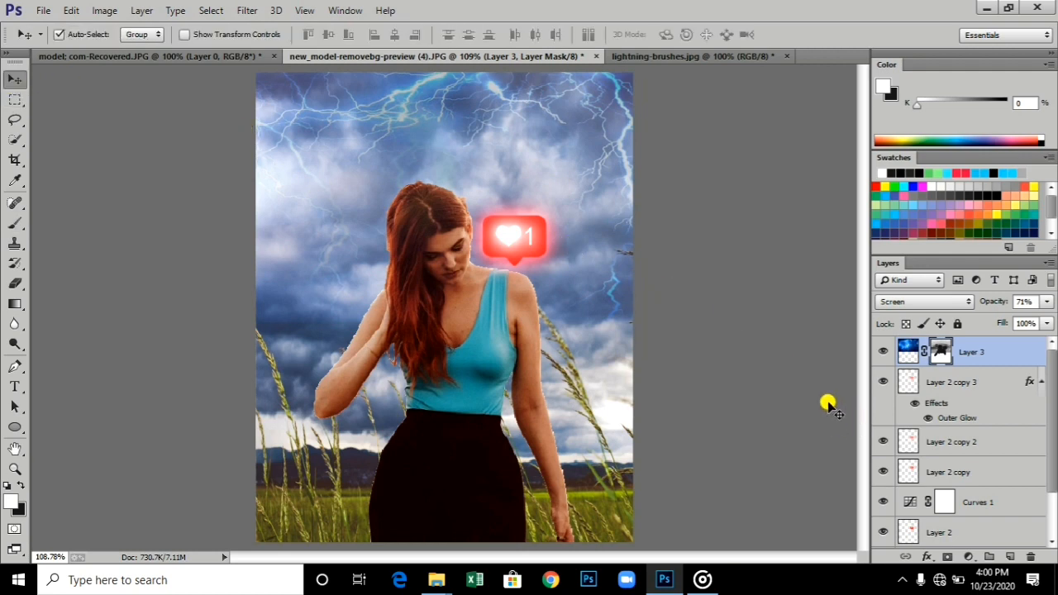
key("ctrl+o")
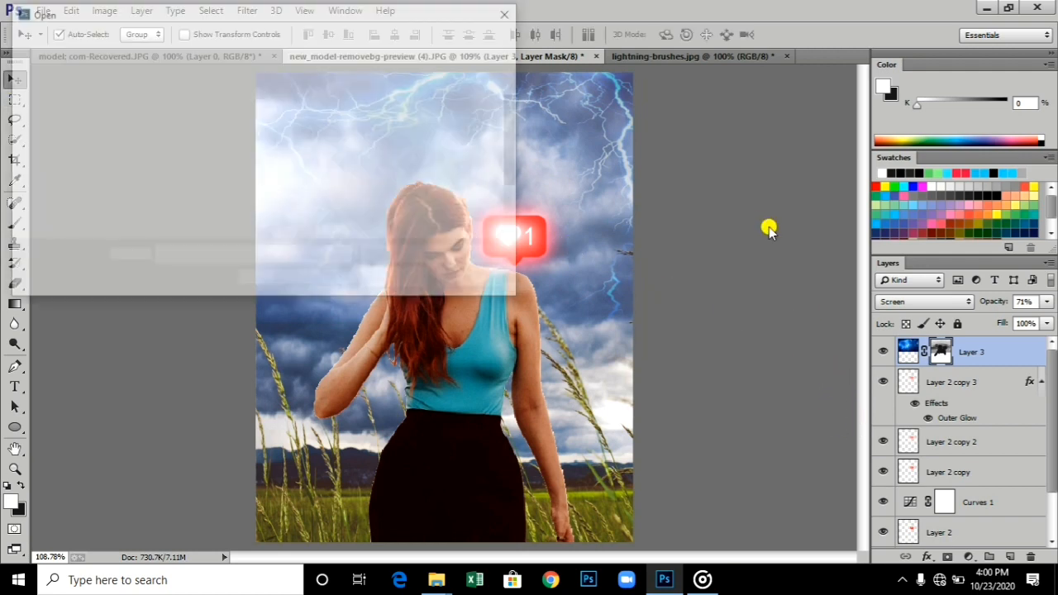
left_click(265, 236)
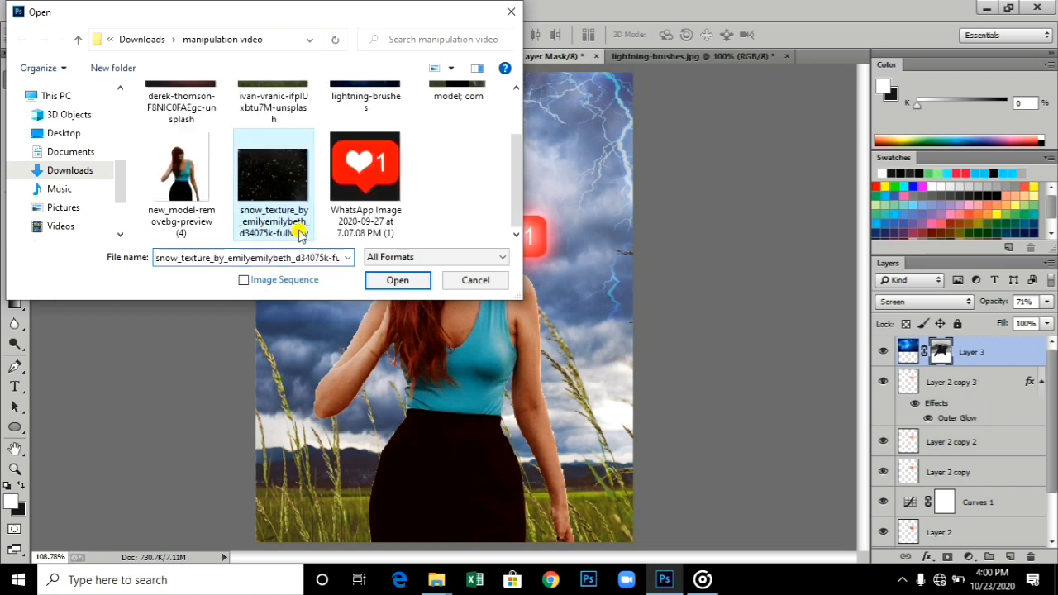
left_click(401, 280)
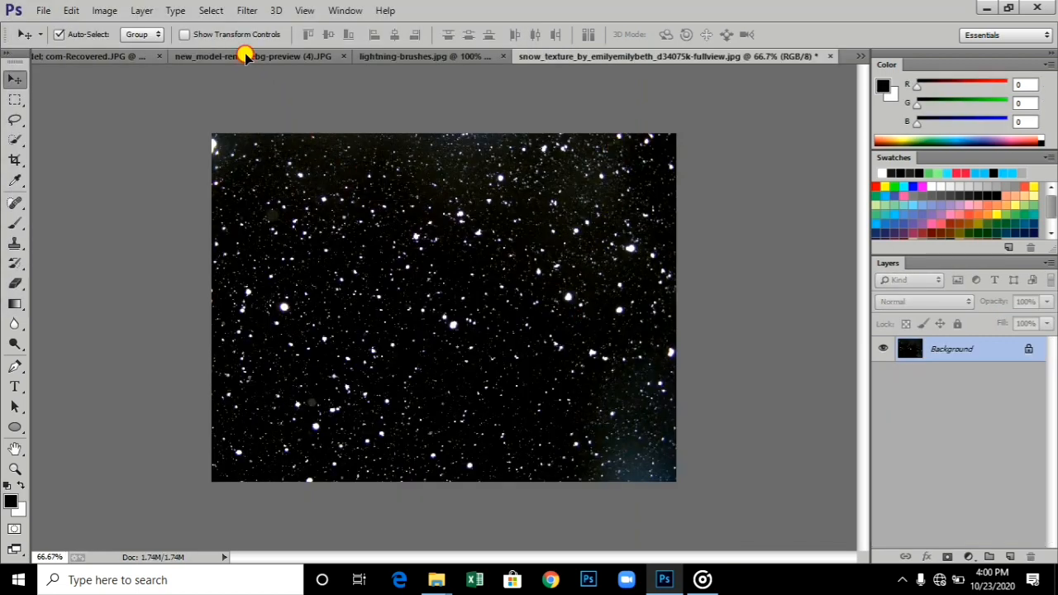
left_click(246, 57)
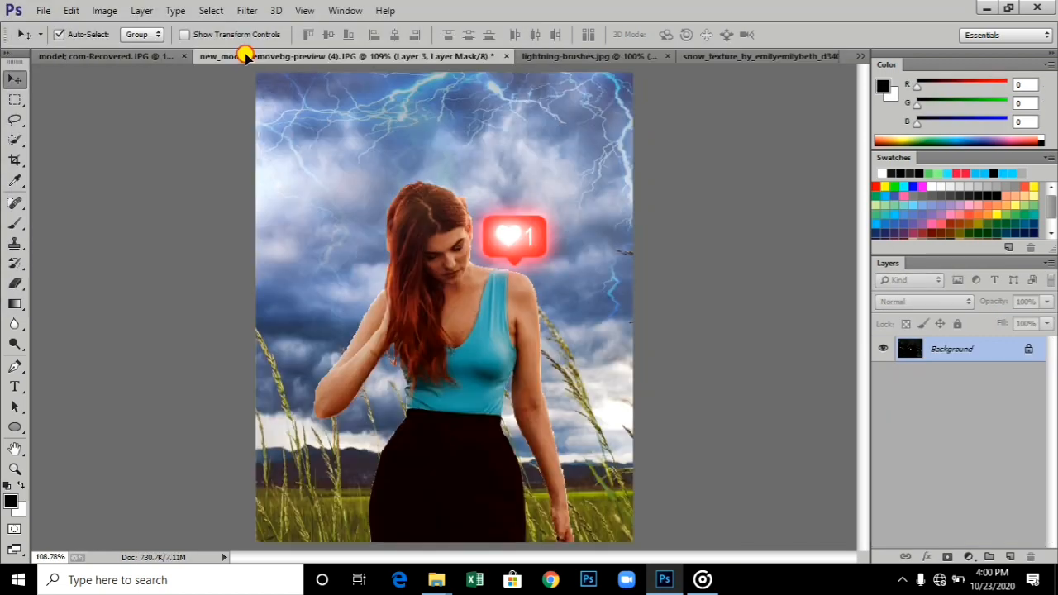
key("ctrl+v")
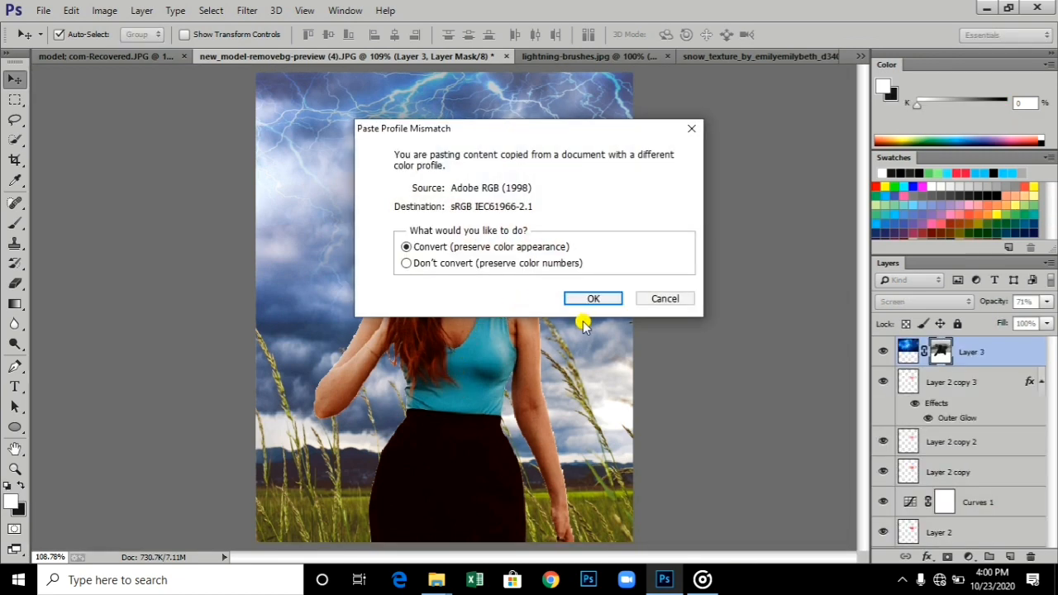
left_click(590, 302)
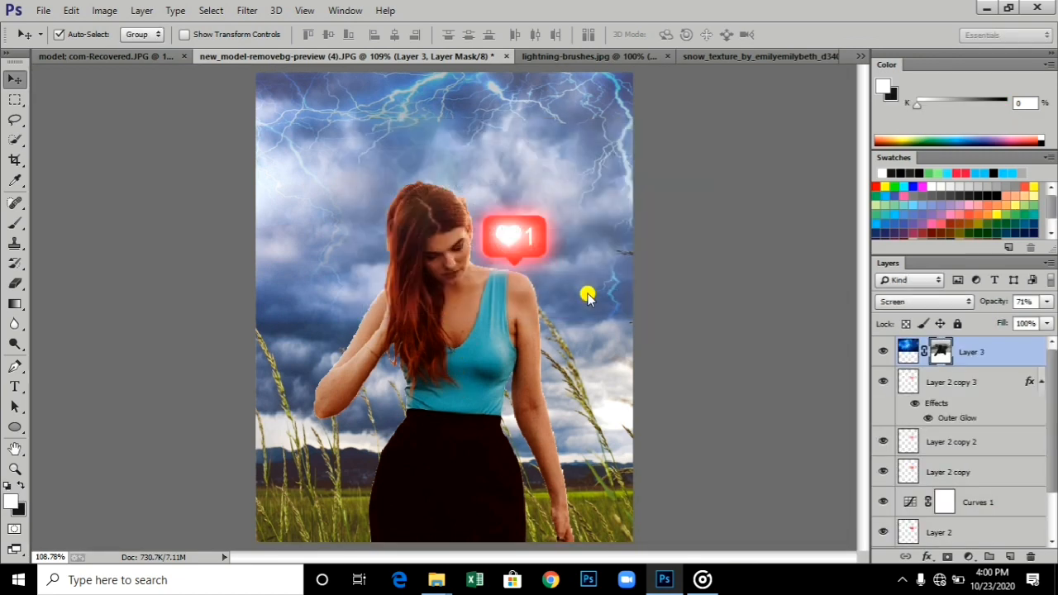
Position the pasted snow texture over the canvas, blend it in Screen mode at 85% opacity and add a layer mask to it
left_click_drag(496, 319, 714, 315)
left_click(928, 303)
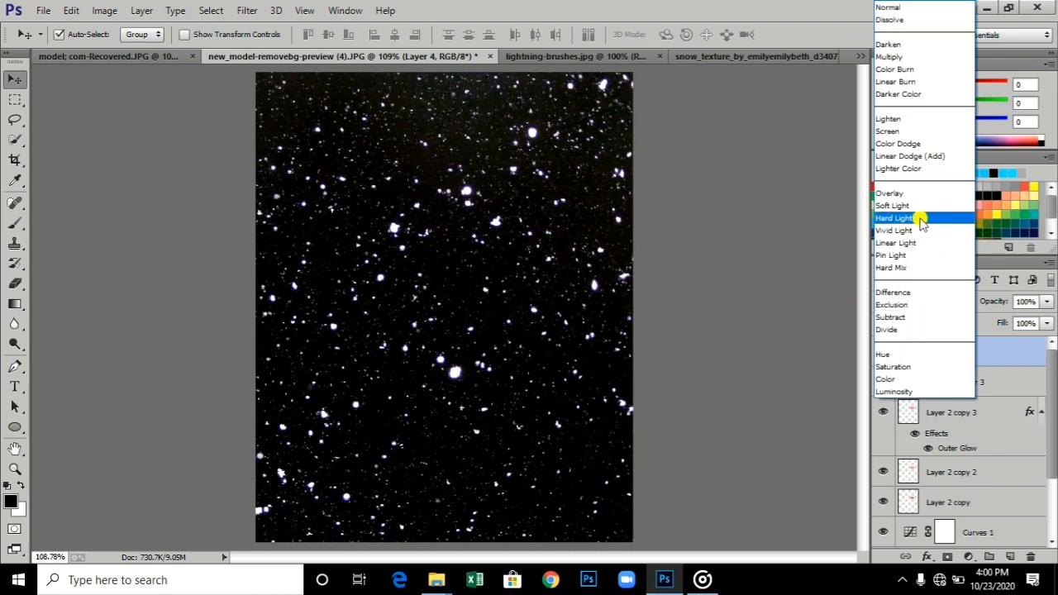
left_click(925, 137)
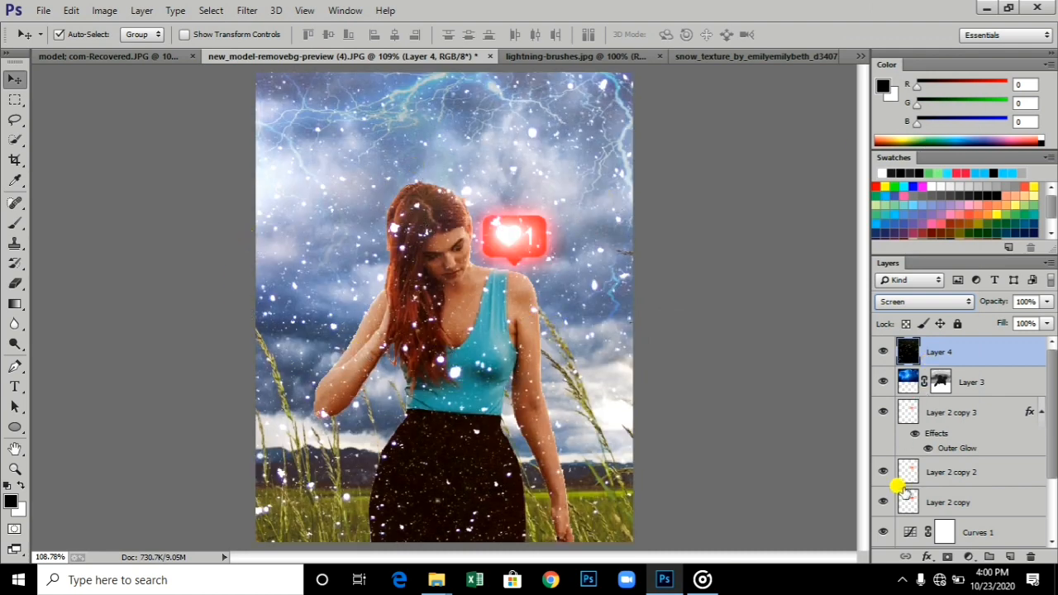
left_click(948, 557)
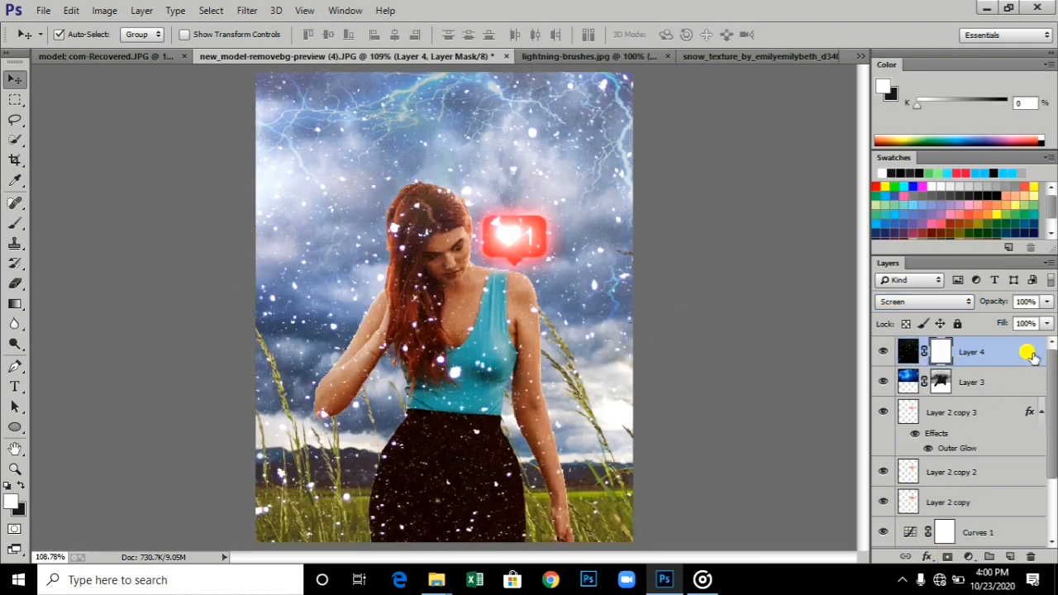
left_click(1046, 303)
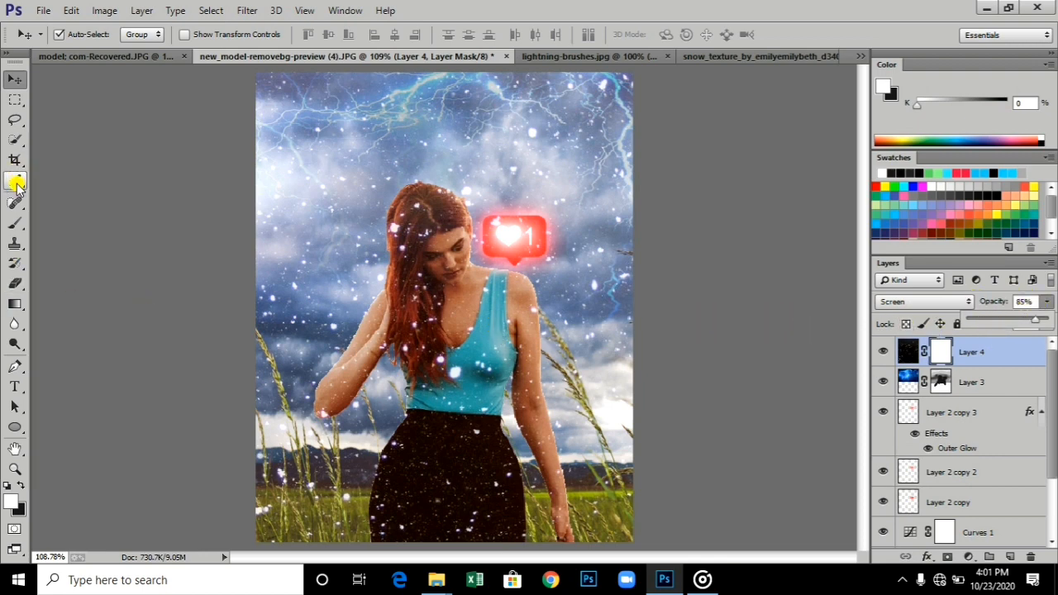
Fade the snow over the woman, the heart notification and the surroundings by painting black on its mask with an 80 px brush at 51% opacity
left_click(17, 221)
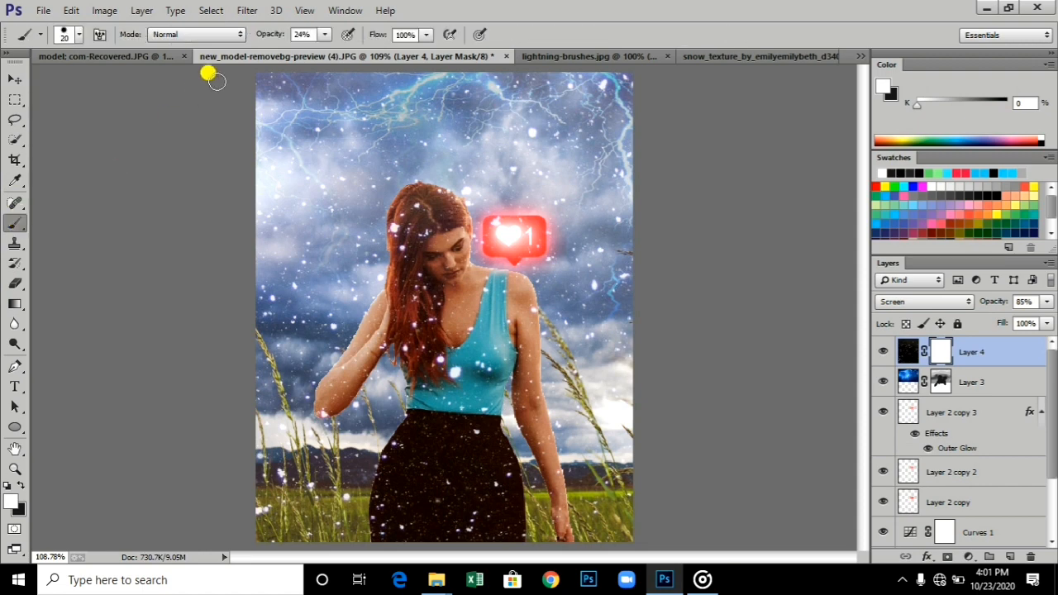
left_click(326, 35)
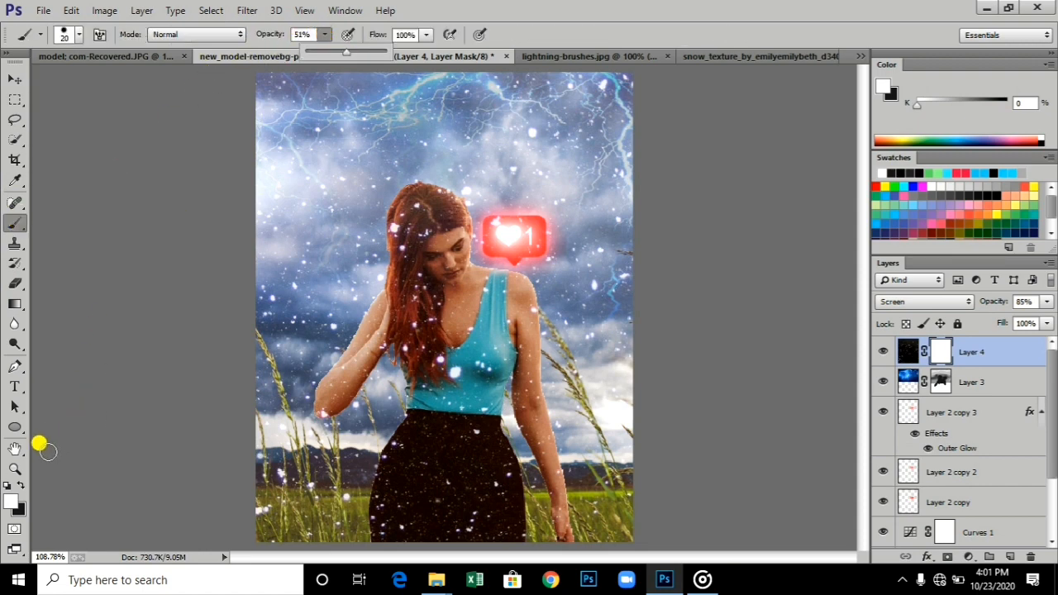
left_click(22, 487)
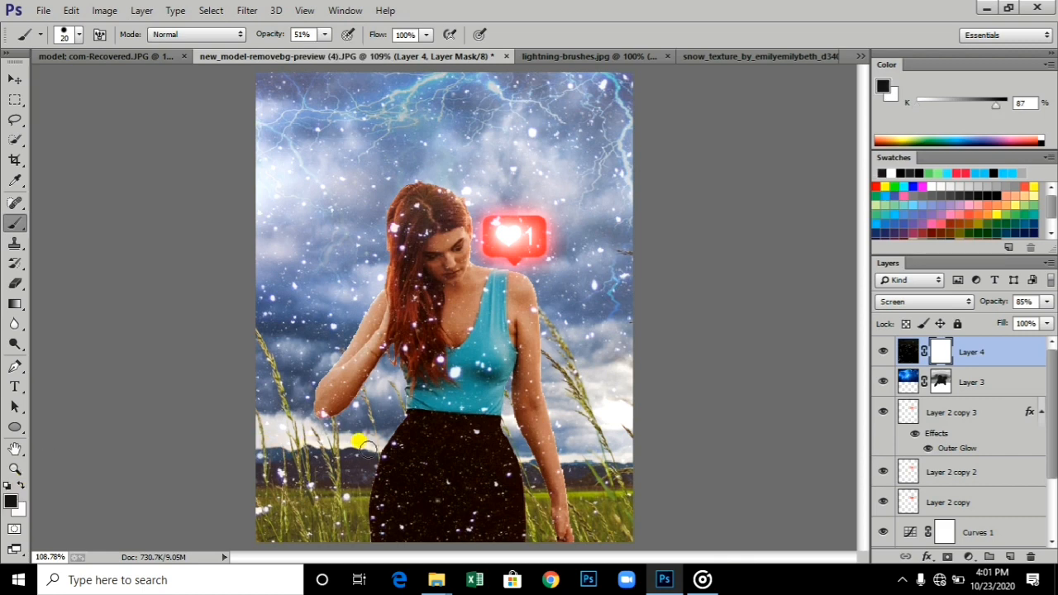
key("bracketright")
key("bracketright")
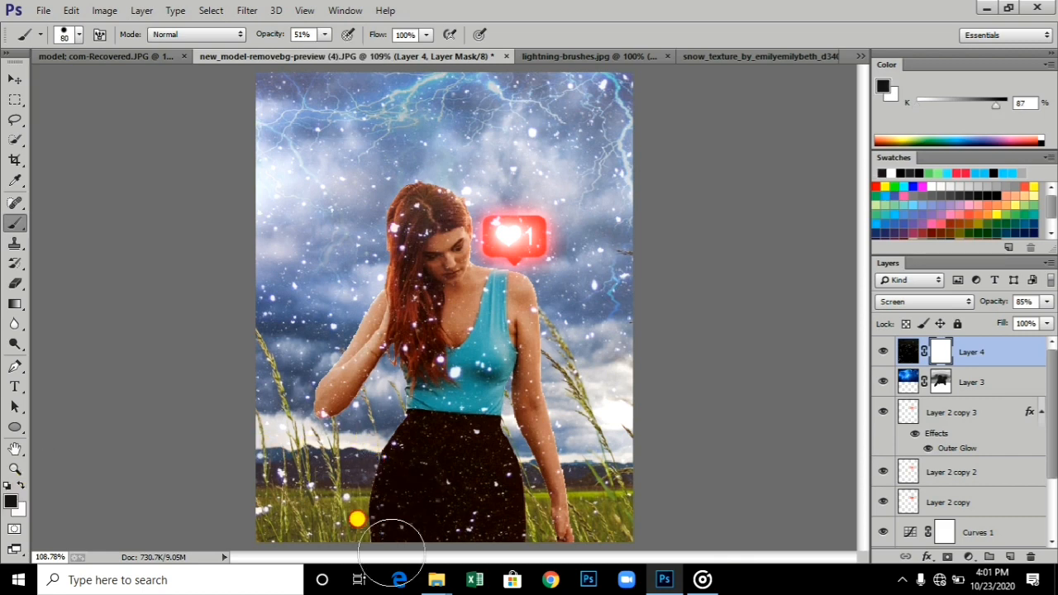
mouse_move(329, 518)
left_mouse_down()
mouse_move(427, 403)
mouse_move(367, 367)
mouse_move(430, 223)
mouse_move(423, 235)
mouse_move(459, 369)
mouse_move(482, 387)
mouse_move(496, 351)
mouse_move(491, 478)
mouse_move(474, 475)
mouse_move(490, 517)
mouse_move(407, 512)
mouse_move(410, 451)
mouse_move(433, 440)
mouse_move(477, 462)
mouse_move(479, 497)
mouse_move(476, 466)
mouse_move(428, 535)
mouse_move(395, 498)
mouse_move(412, 511)
mouse_move(486, 510)
mouse_move(471, 406)
mouse_move(459, 402)
mouse_move(459, 382)
mouse_move(467, 414)
mouse_move(461, 244)
mouse_move(446, 230)
mouse_move(438, 255)
mouse_move(535, 237)
mouse_move(508, 237)
mouse_move(529, 256)
mouse_move(506, 302)
mouse_move(562, 494)
mouse_move(459, 255)
mouse_move(417, 206)
mouse_move(346, 384)
mouse_move(293, 411)
left_mouse_up()
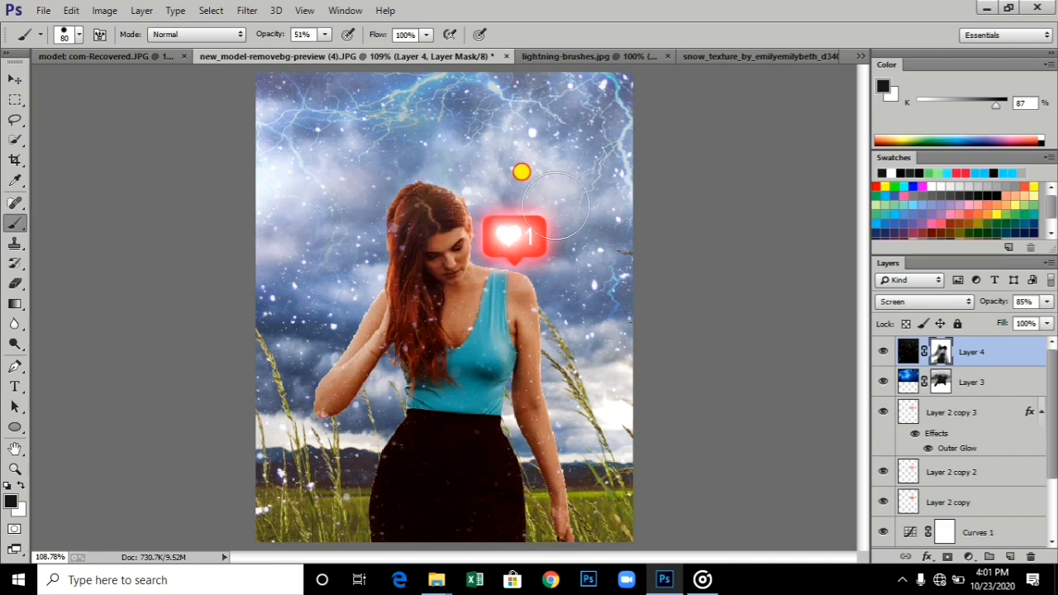
mouse_move(555, 205)
left_mouse_down()
mouse_move(583, 249)
mouse_move(535, 244)
mouse_move(616, 266)
mouse_move(579, 166)
mouse_move(615, 83)
mouse_move(394, 125)
mouse_move(267, 186)
mouse_move(332, 251)
mouse_move(375, 258)
mouse_move(315, 265)
mouse_move(275, 295)
mouse_move(550, 373)
mouse_move(434, 382)
mouse_move(460, 328)
mouse_move(473, 517)
mouse_move(361, 479)
mouse_move(335, 488)
mouse_move(526, 321)
left_mouse_up()
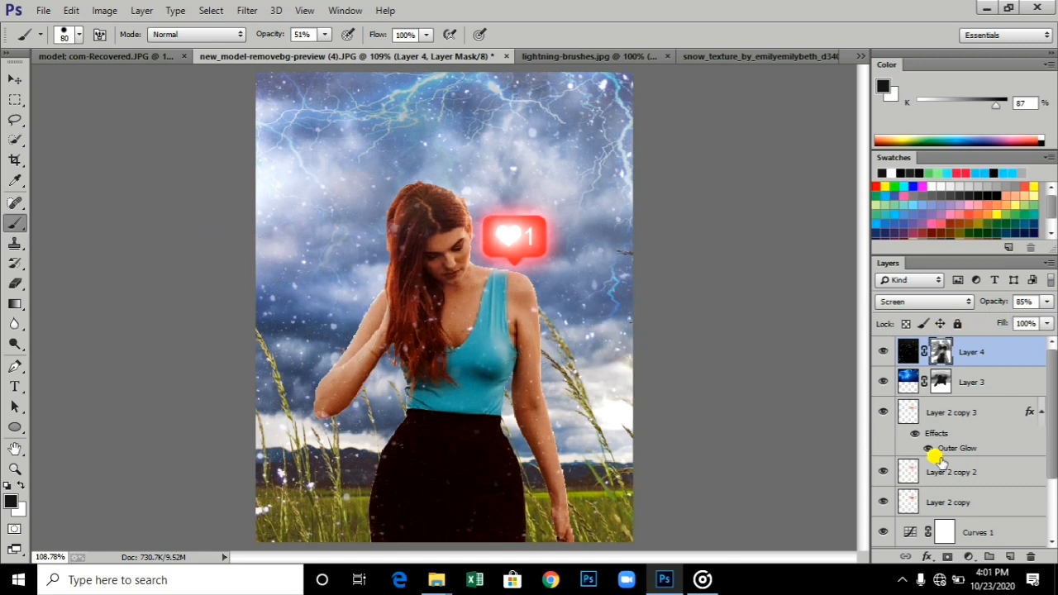
Add a Color Balance adjustment above the snow layer with midtones at Cyan-Red -31, Magenta-Green -5 and Yellow-Blue +28
scroll(967, 484, "down", 3)
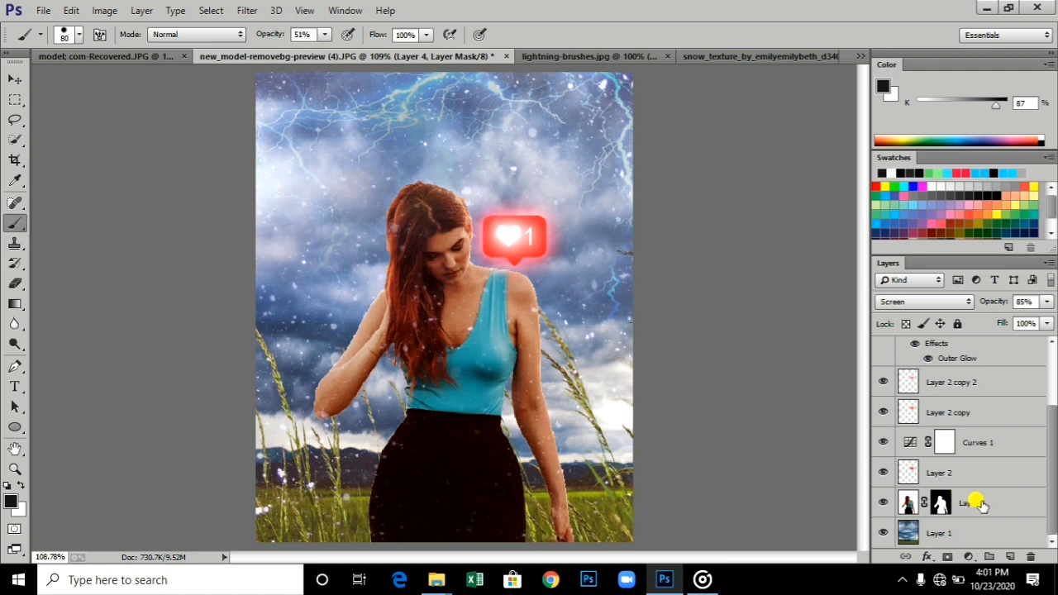
left_click(978, 503)
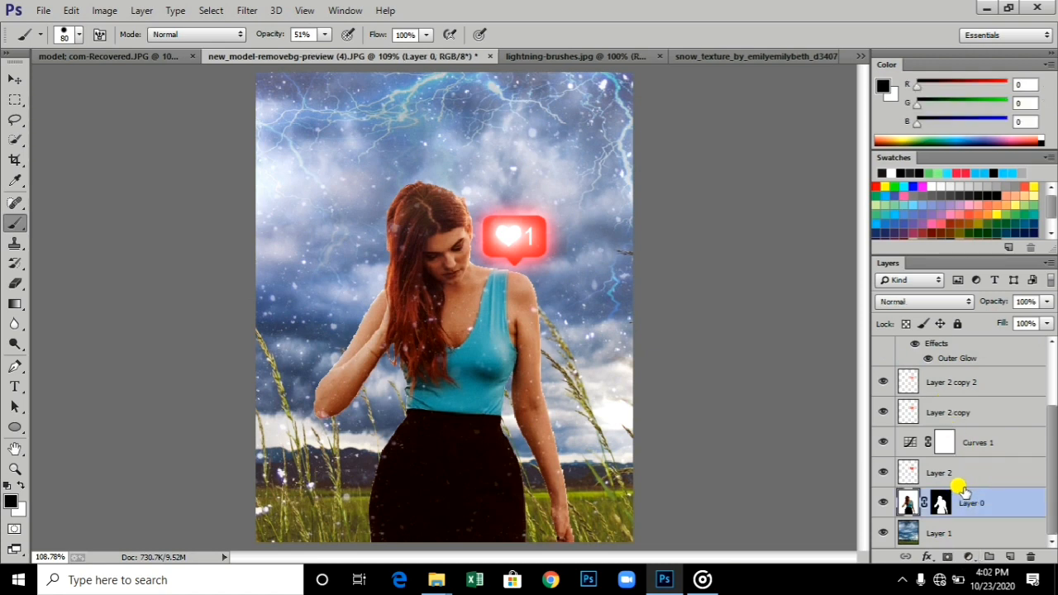
scroll(984, 481, "up", 3)
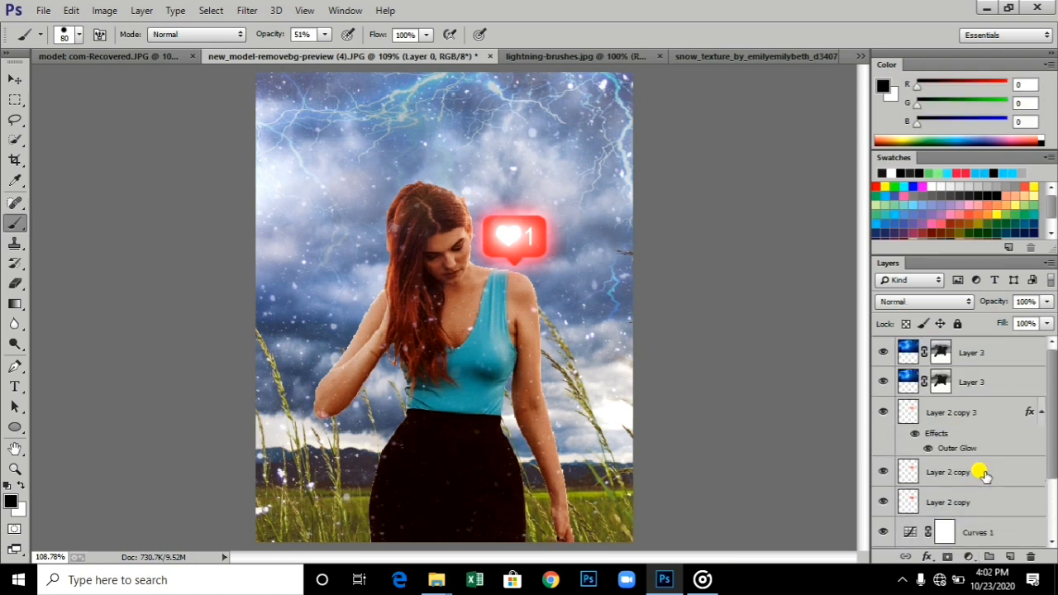
left_click(971, 352)
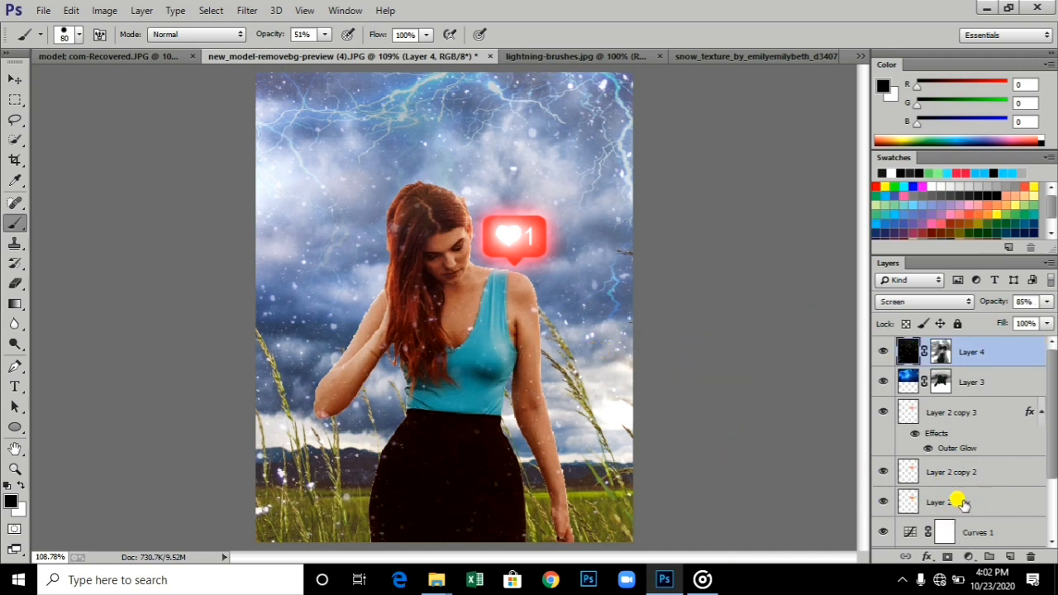
left_click(967, 557)
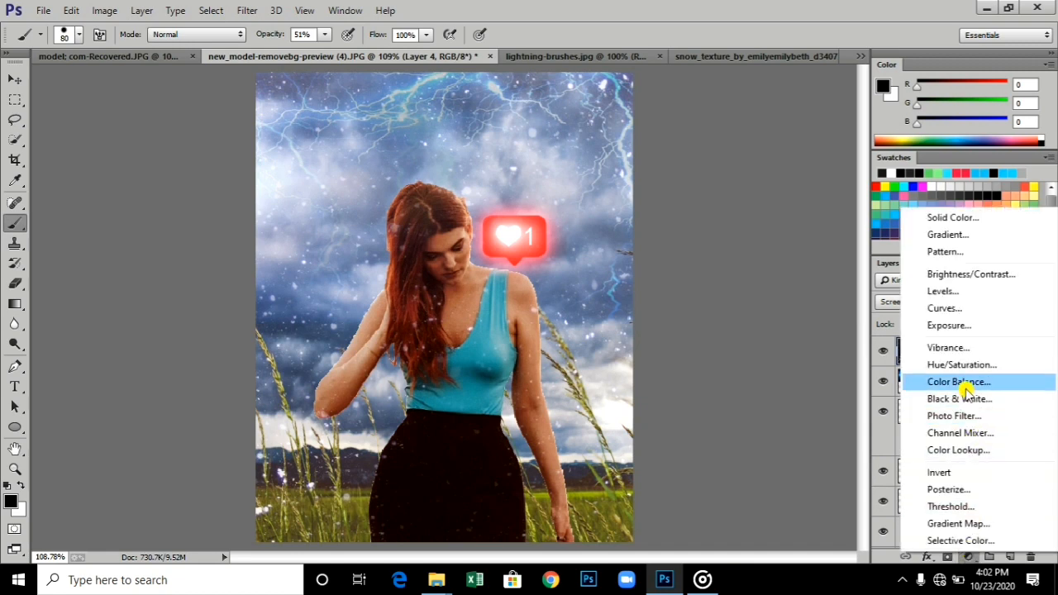
left_click(960, 382)
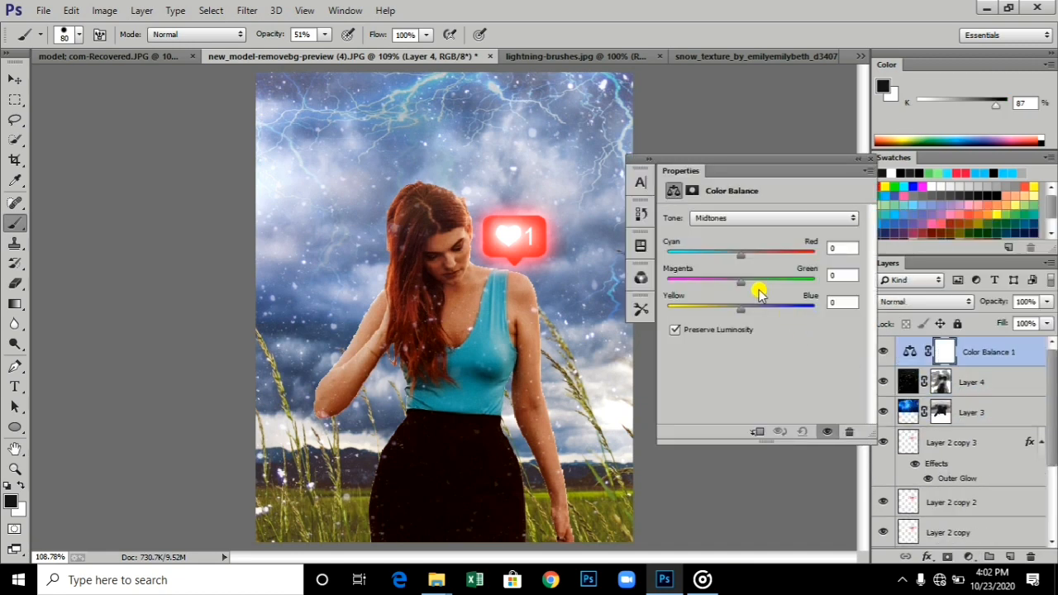
left_click_drag(739, 253, 722, 258)
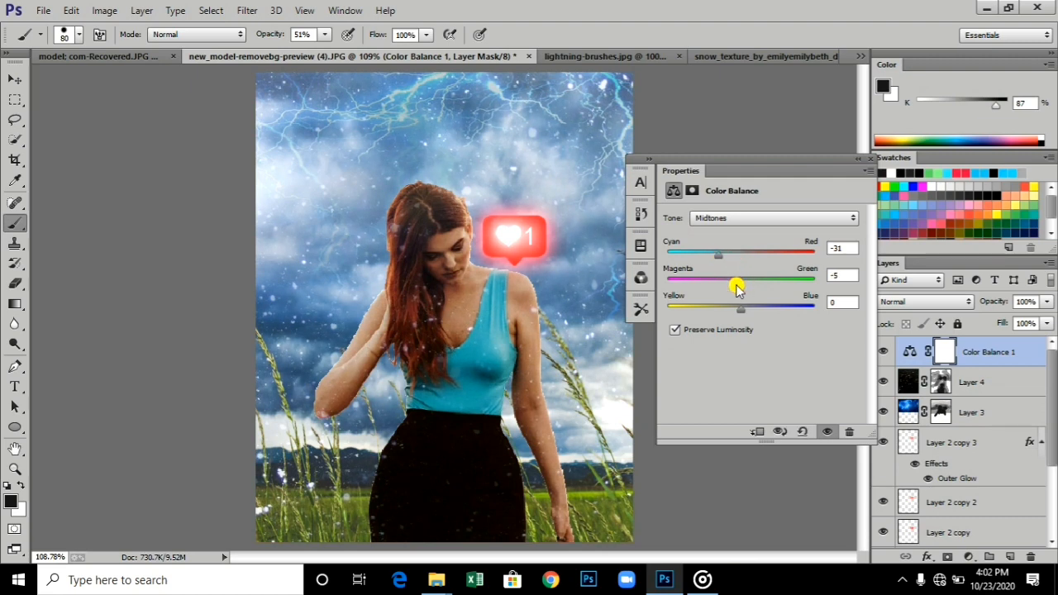
left_click_drag(745, 311, 760, 314)
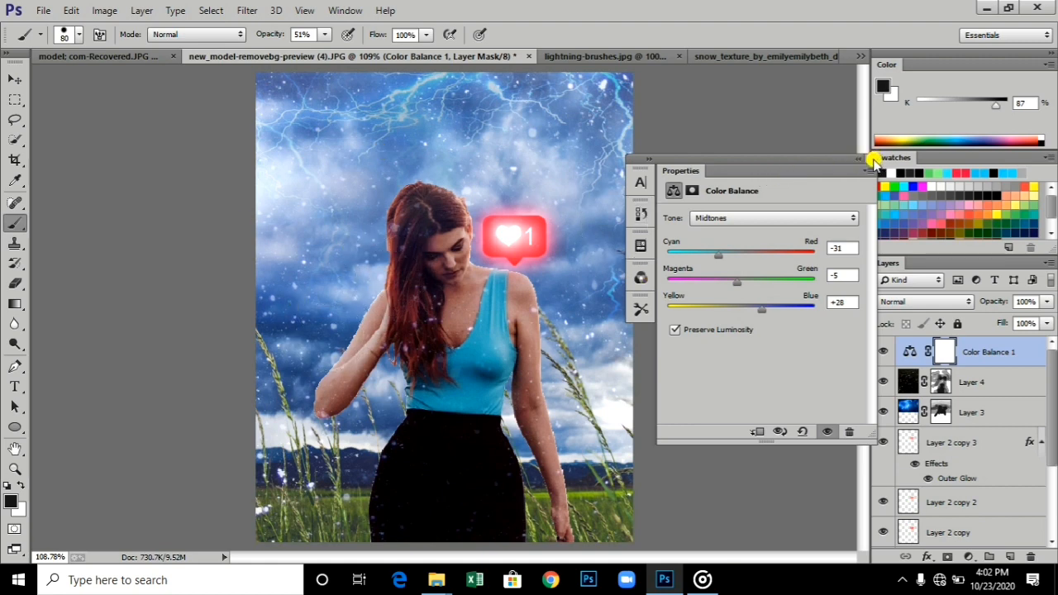
left_click(874, 162)
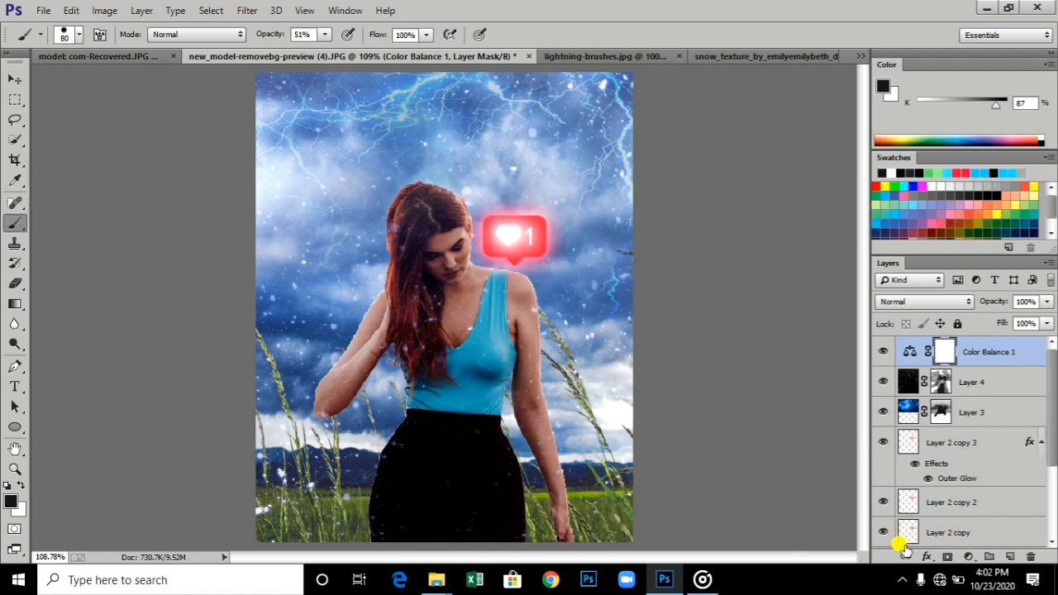
Add a Brightness/Contrast adjustment on top of the layer stack with brightness -14 and contrast 12
left_click(970, 557)
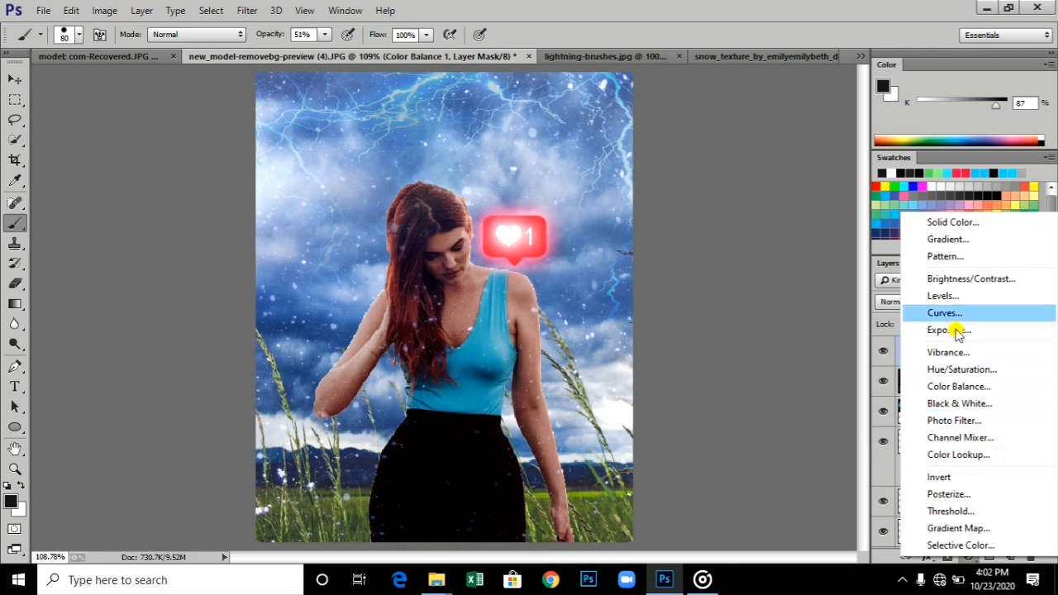
left_click(963, 285)
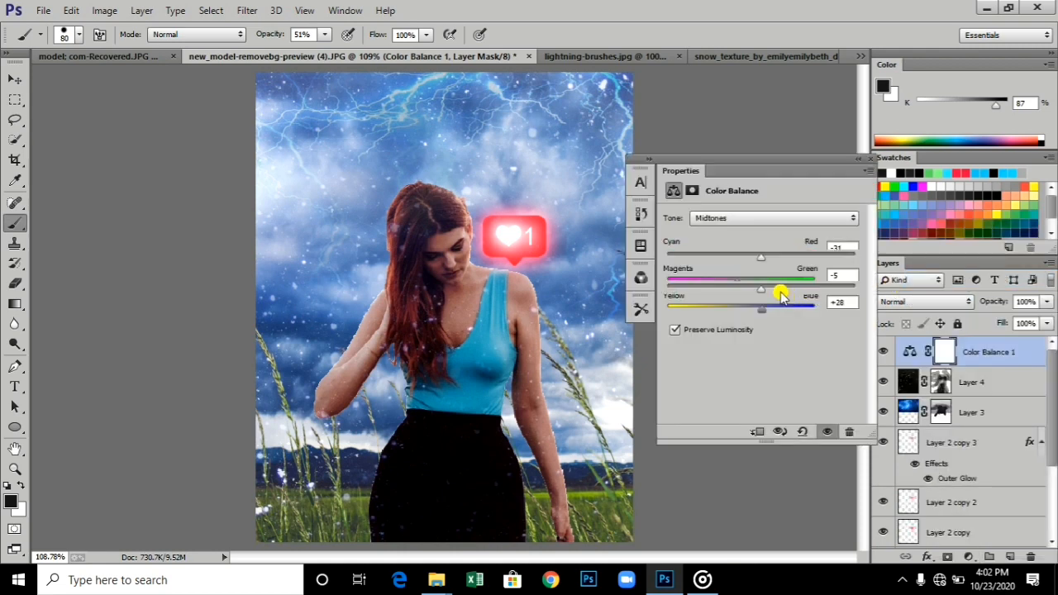
mouse_move(761, 253)
left_mouse_down()
mouse_move(771, 257)
mouse_move(752, 258)
left_mouse_up()
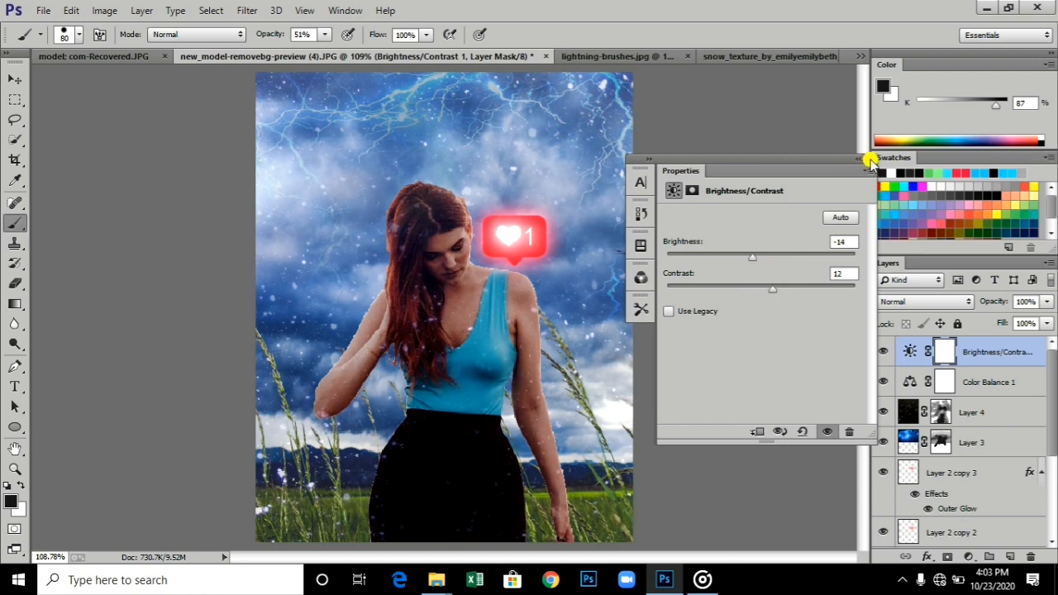
left_click(870, 160)
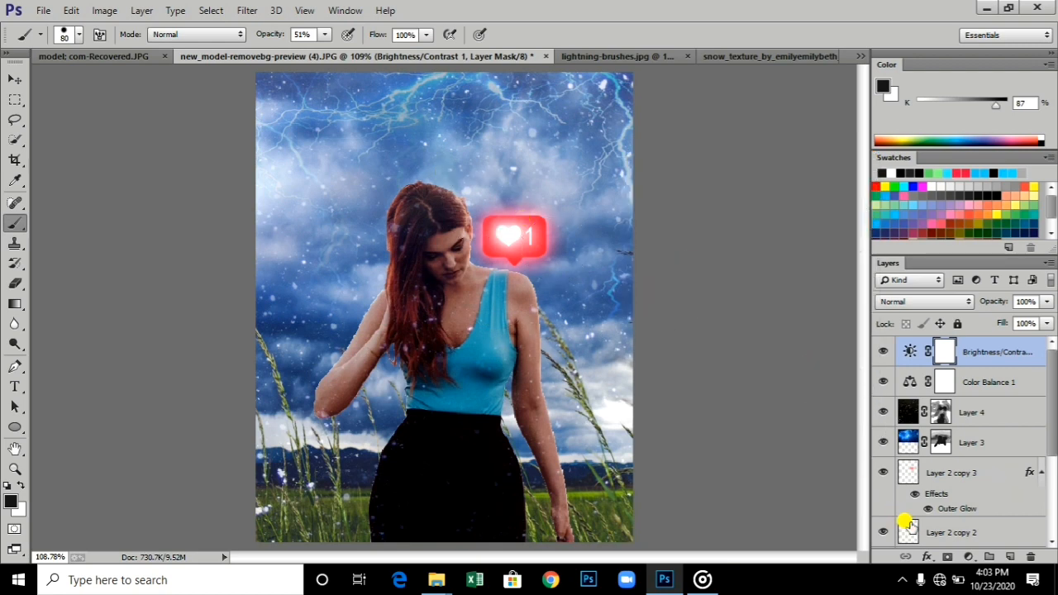
Add a Vibrance adjustment above the other layers with vibrance +25 and saturation +3, and switch to the Move tool
left_click(968, 556)
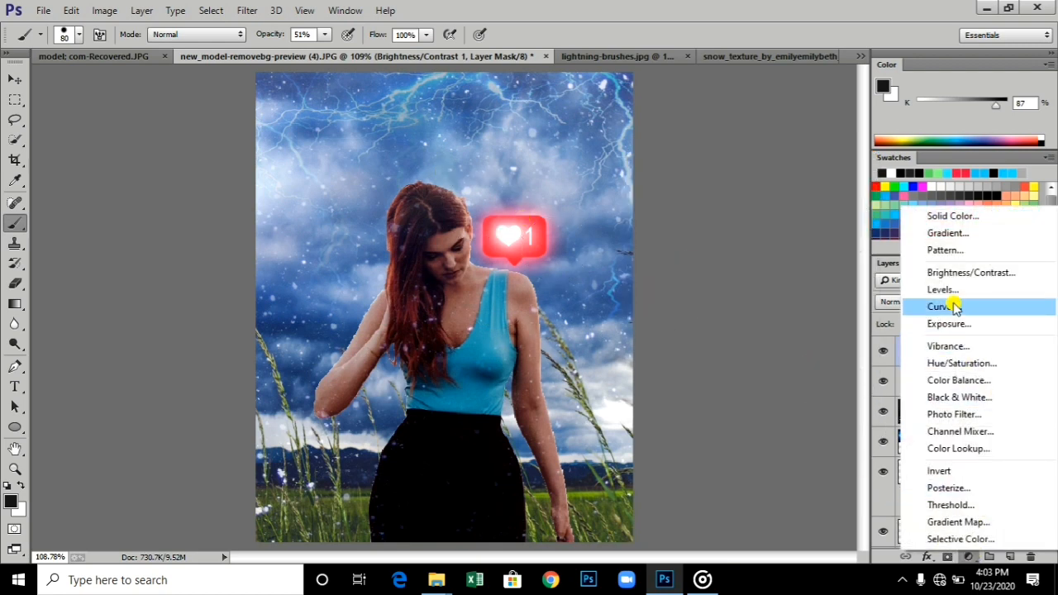
left_click(982, 348)
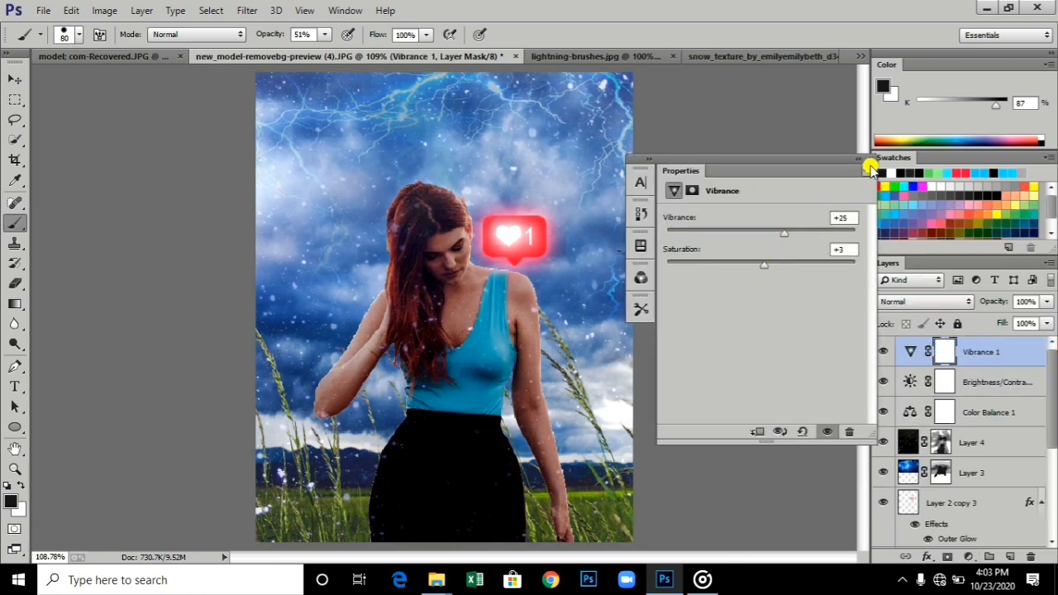
left_click(870, 162)
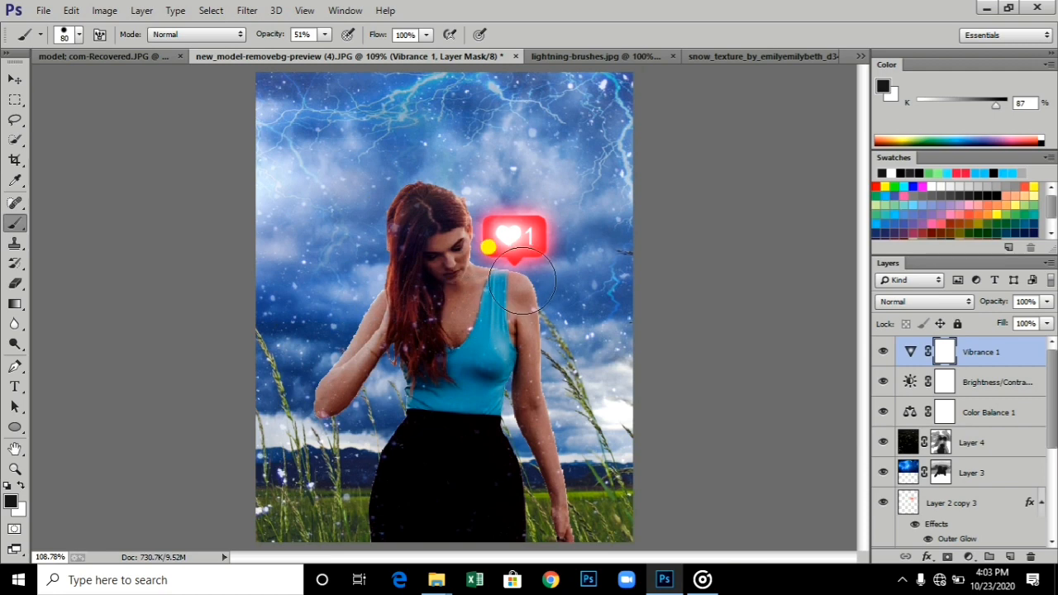
left_click(14, 78)
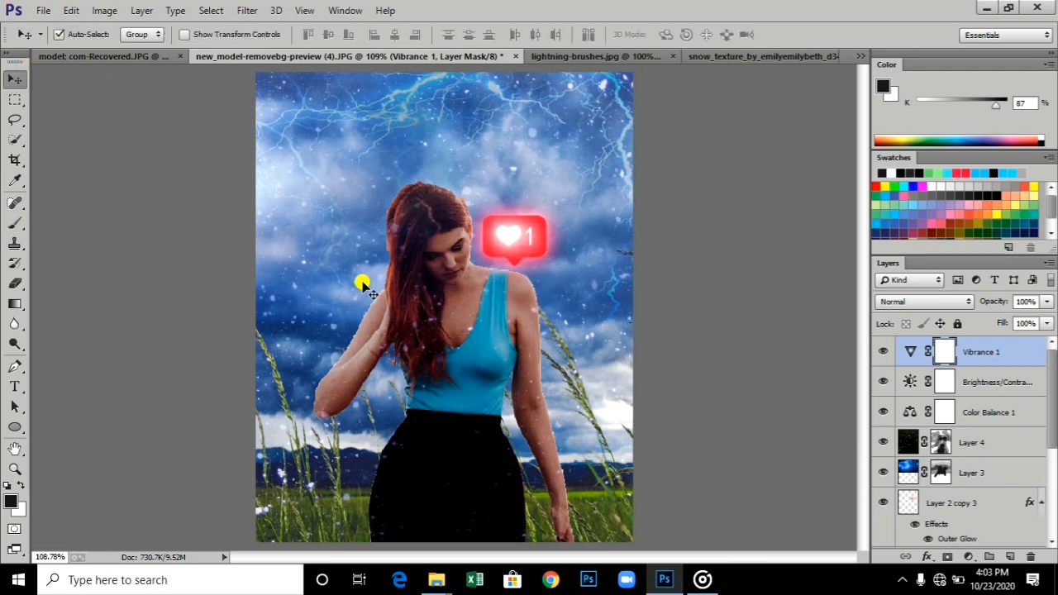